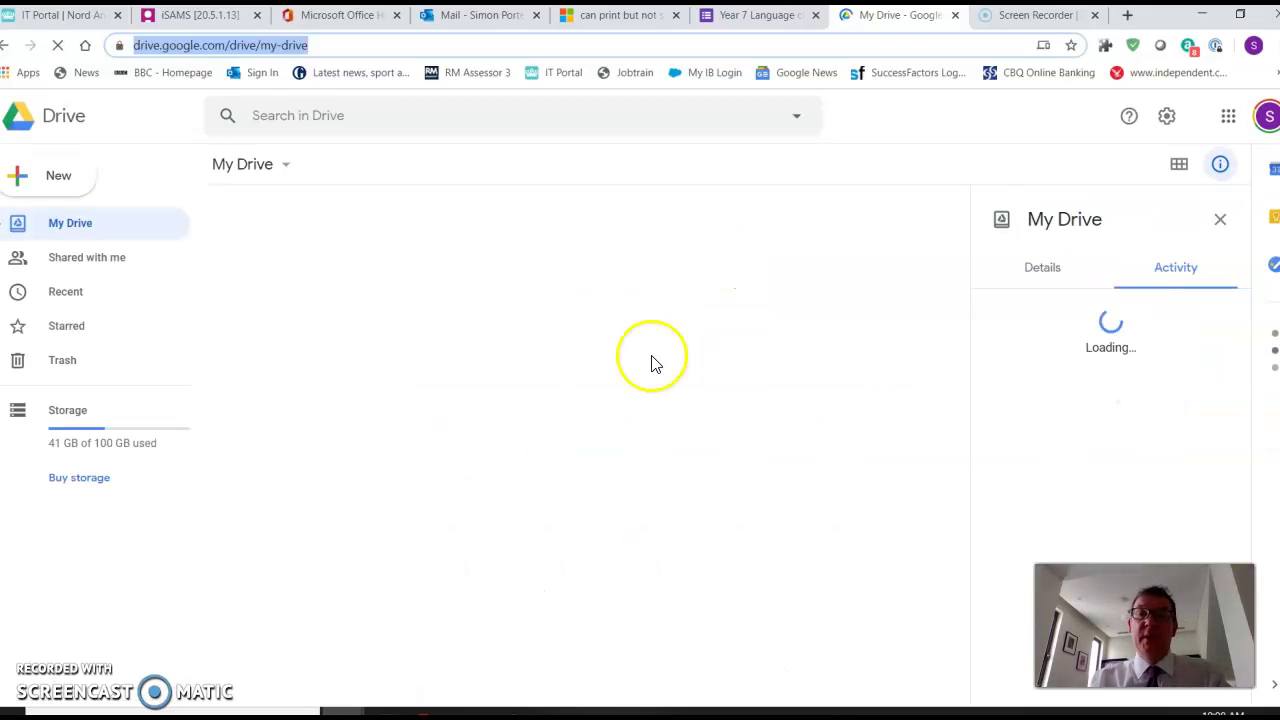
# Create a new Google Form from the Blank Quiz template in the Education section of the template gallery
pyautogui.click(57, 182)
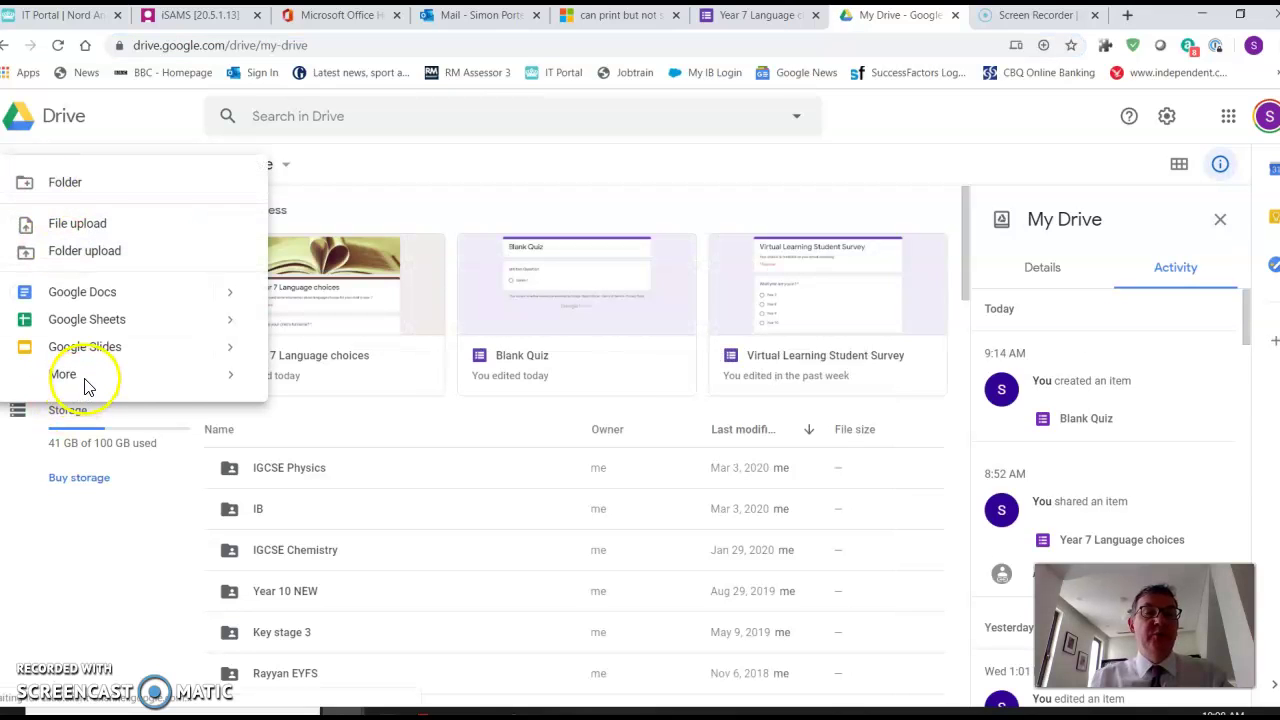
pyautogui.moveTo(223, 371)
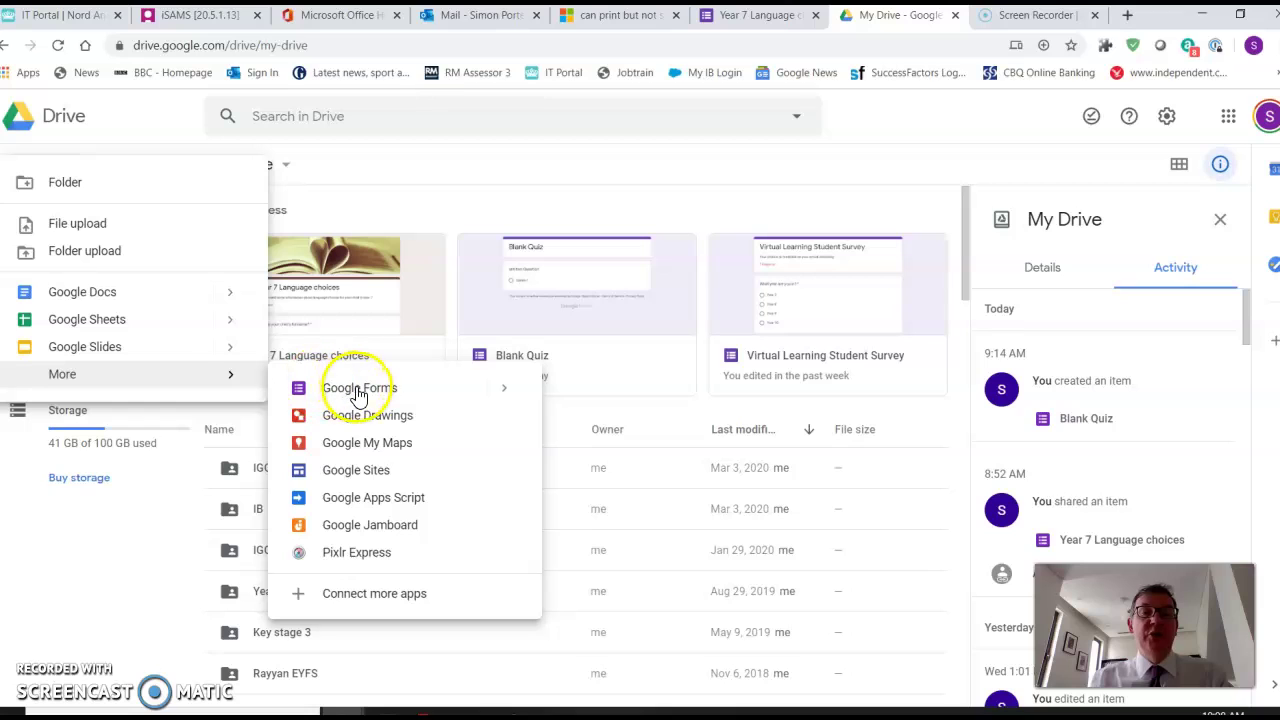
pyautogui.click(506, 392)
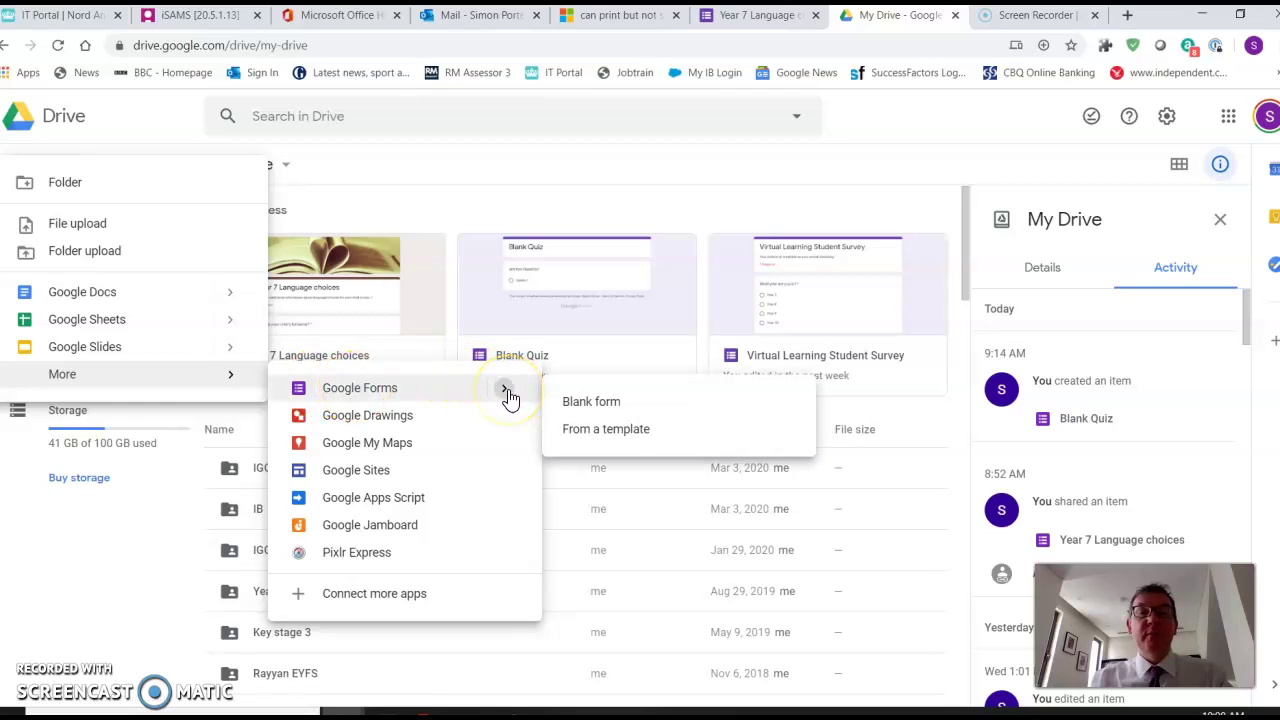
pyautogui.click(613, 441)
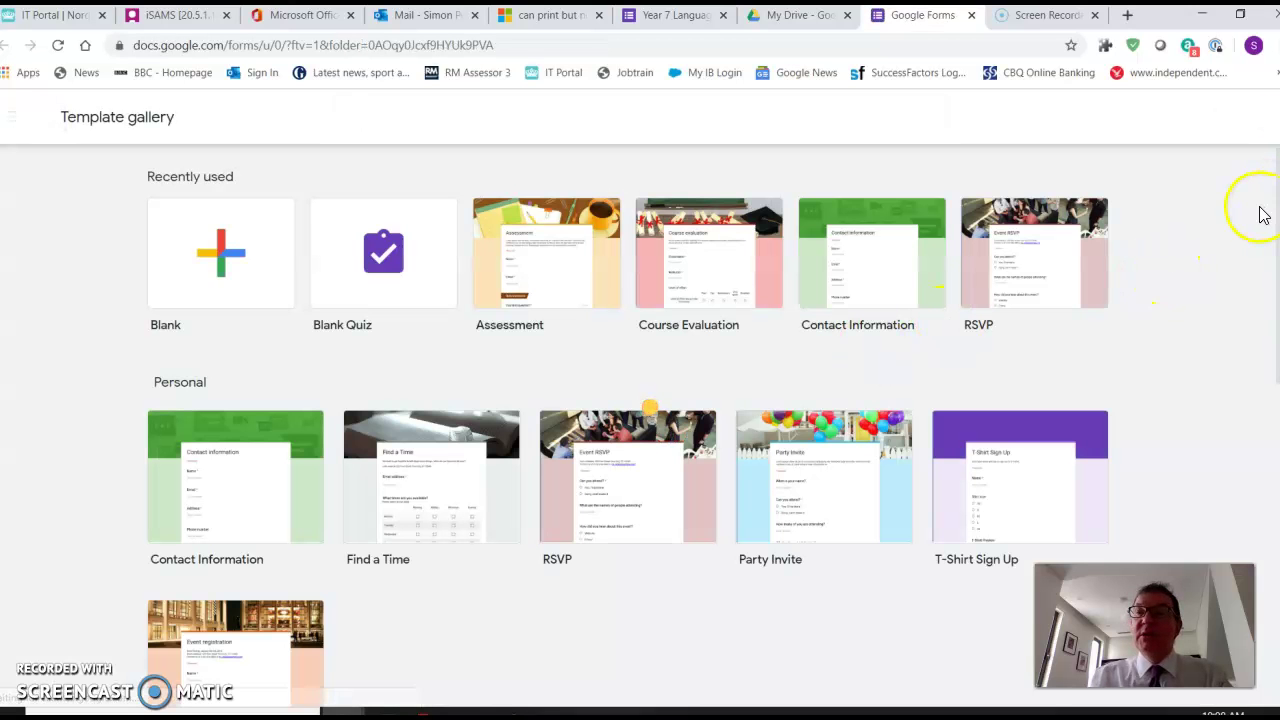
pyautogui.moveTo(1271, 214); pyautogui.dragTo(1272, 532)
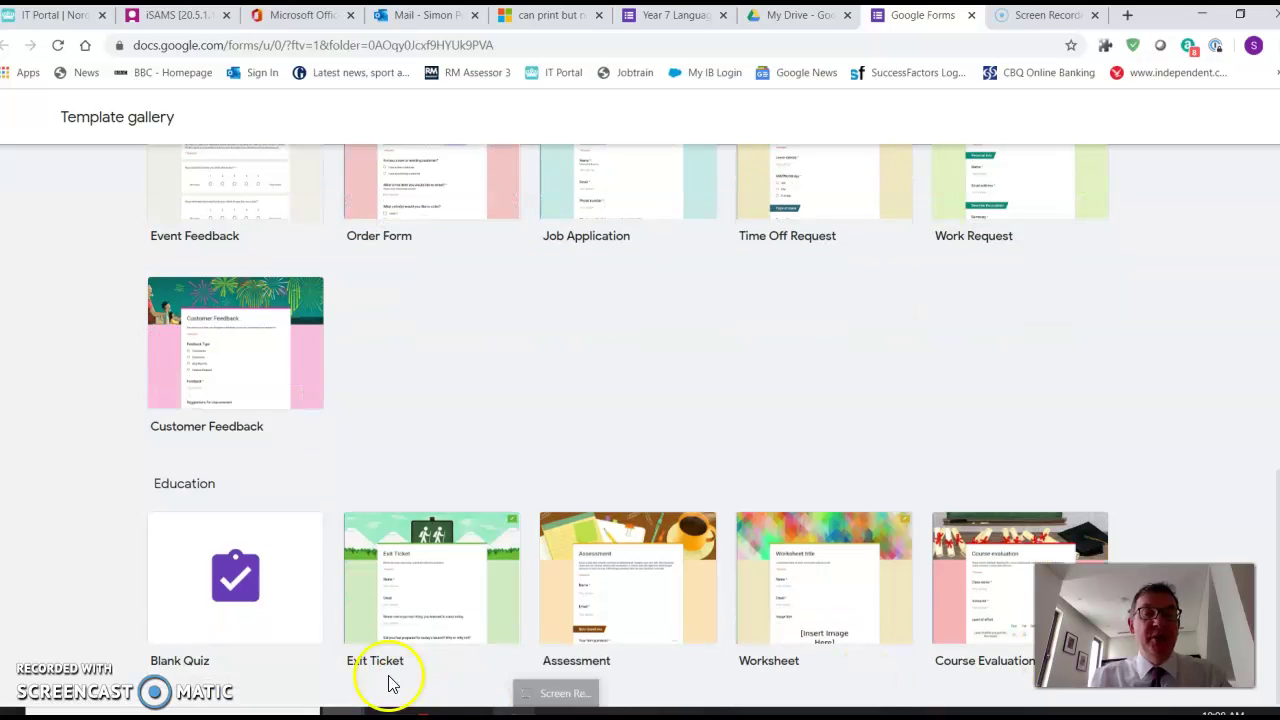
pyautogui.click(242, 597)
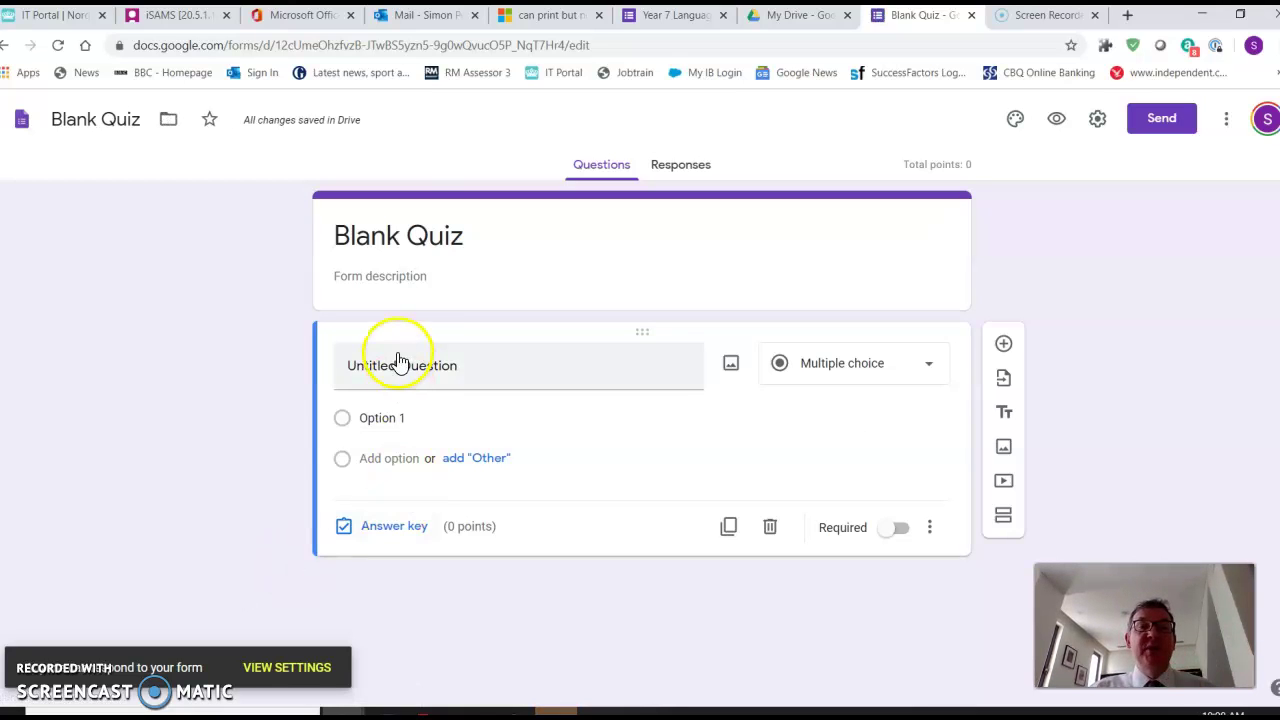
# Replace the quiz's title heading with "Physics Year 10 Revision"
pyautogui.click(395, 237)
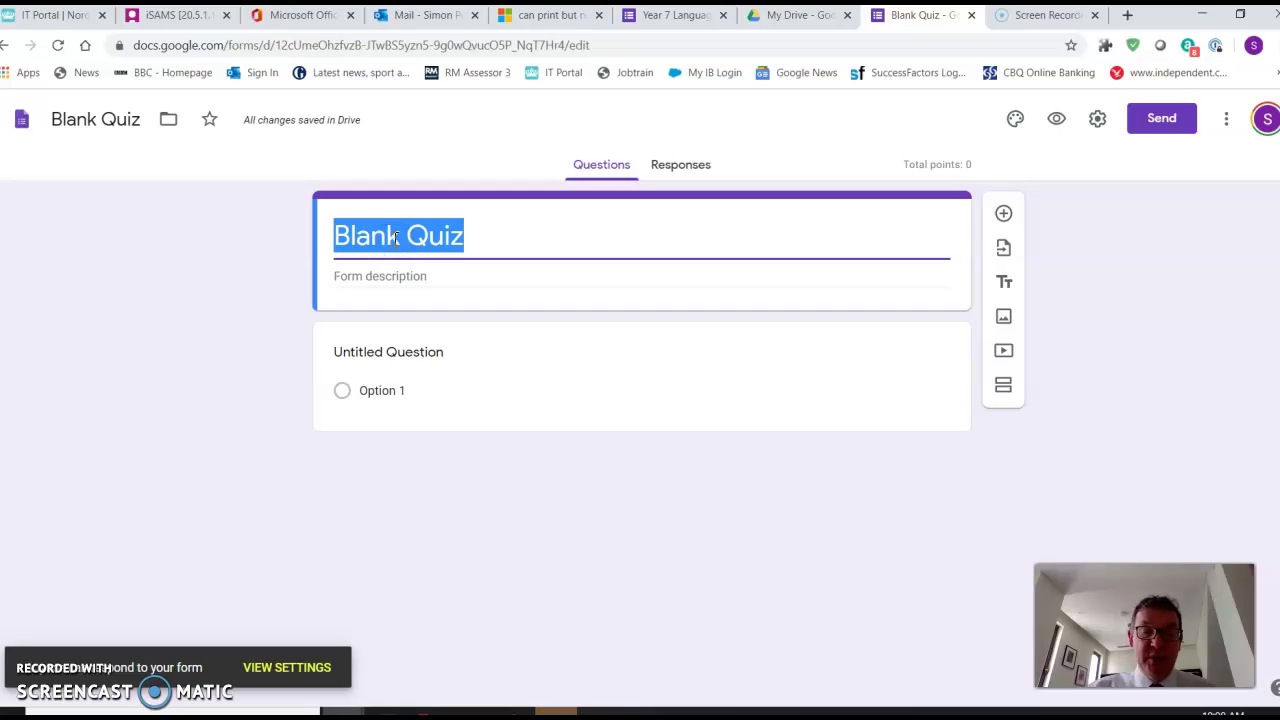
pyautogui.write('Physics Year 10')
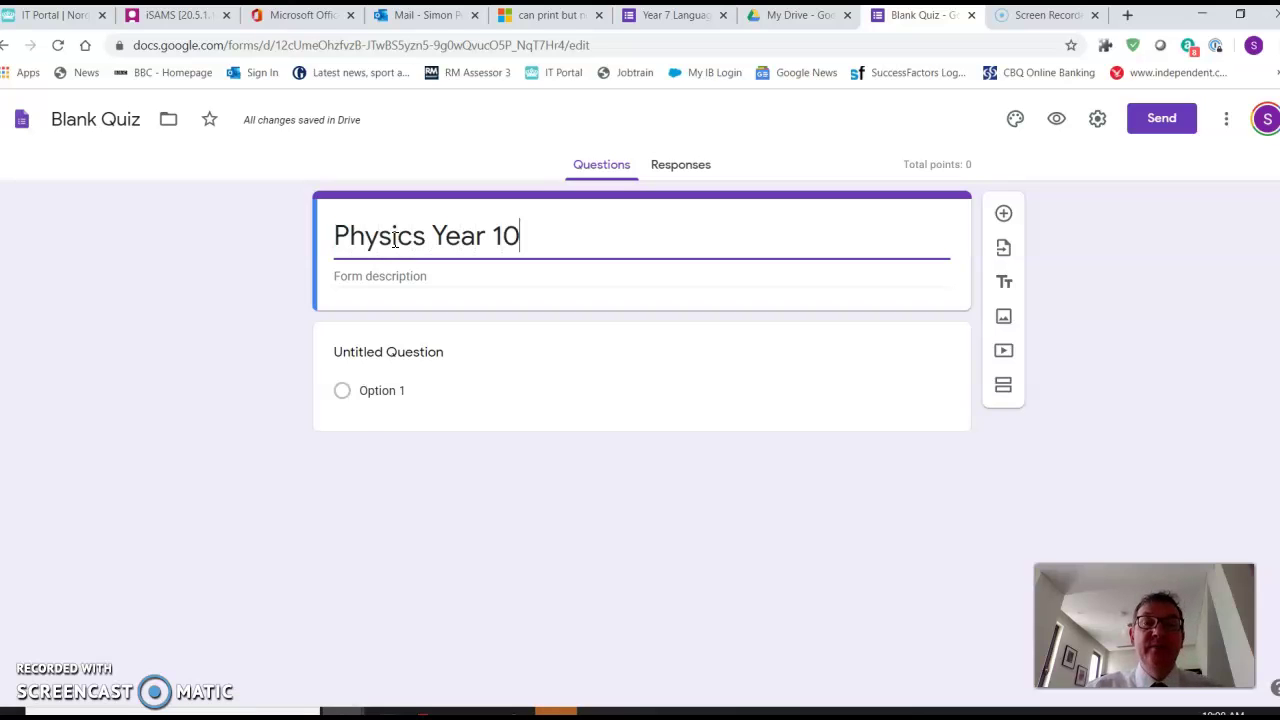
pyautogui.write(' Revision')
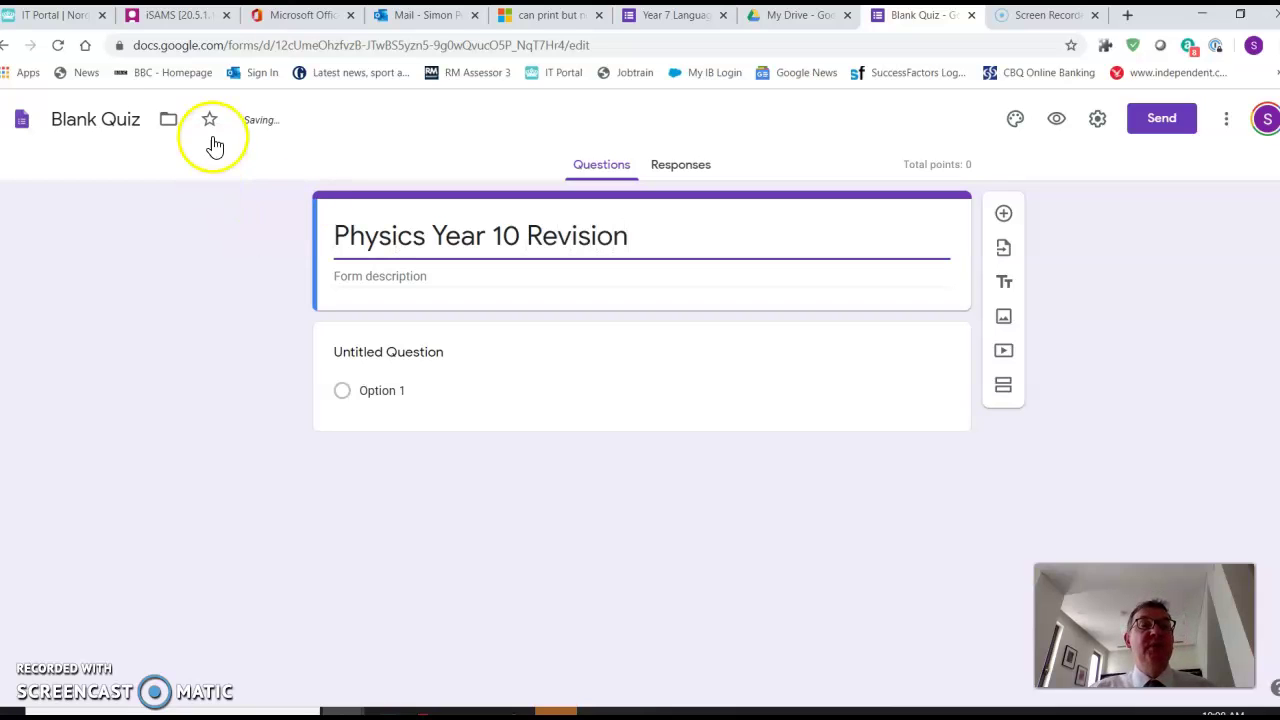
# Rename the form file as "Physics Year 10 Revision" and enter "revision quiz" as the form description
pyautogui.click(109, 121)
pyautogui.doubleClick(108, 120)
pyautogui.tripleClick(109, 121)
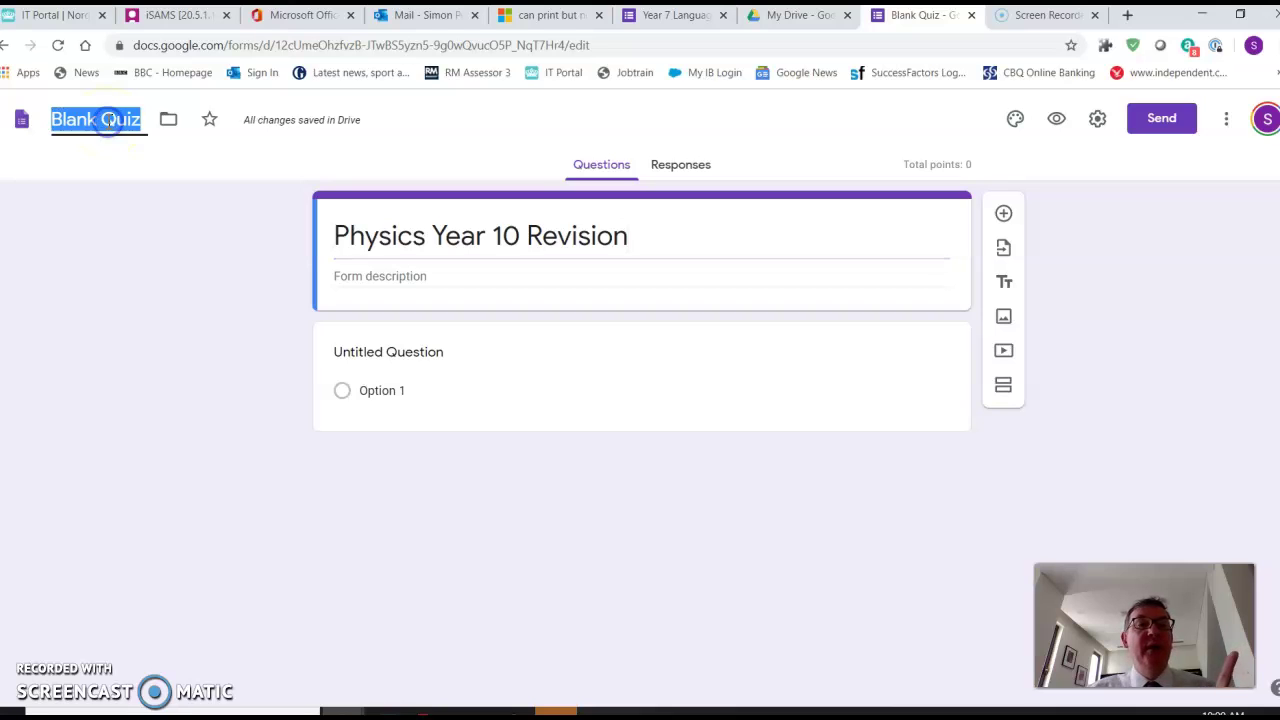
pyautogui.write('P')
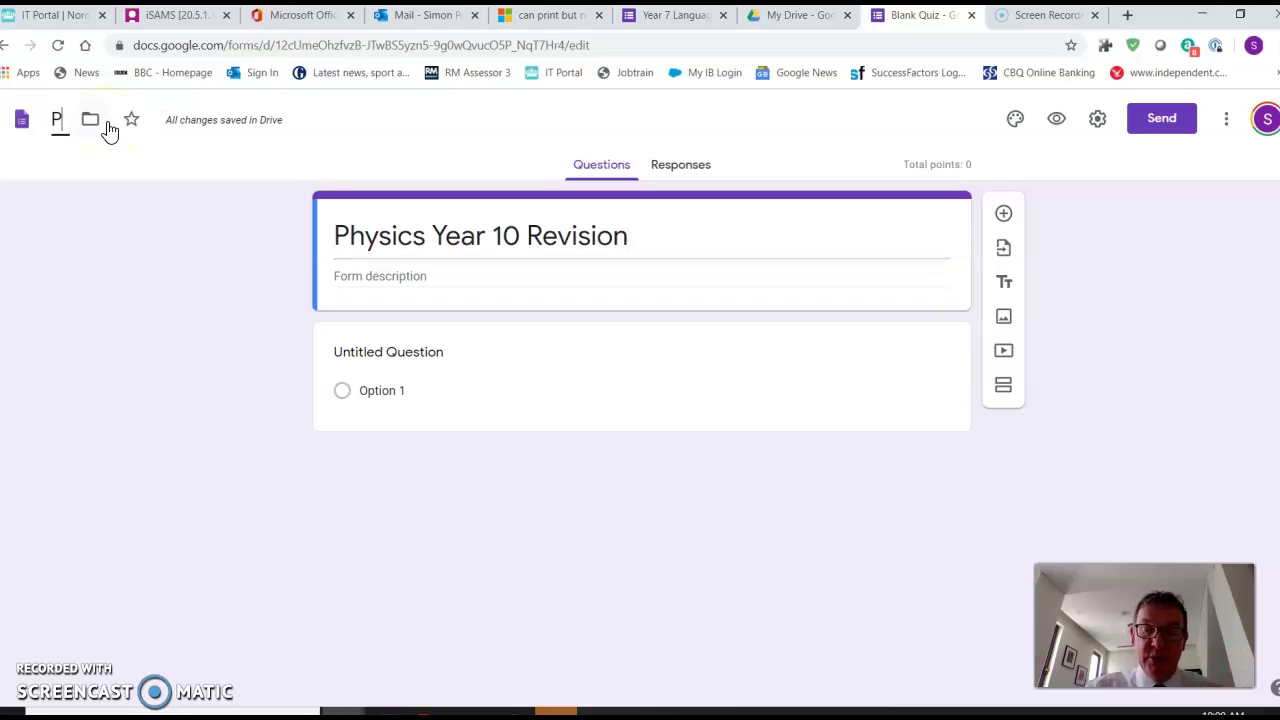
pyautogui.write('hysics Year 10 Revision')
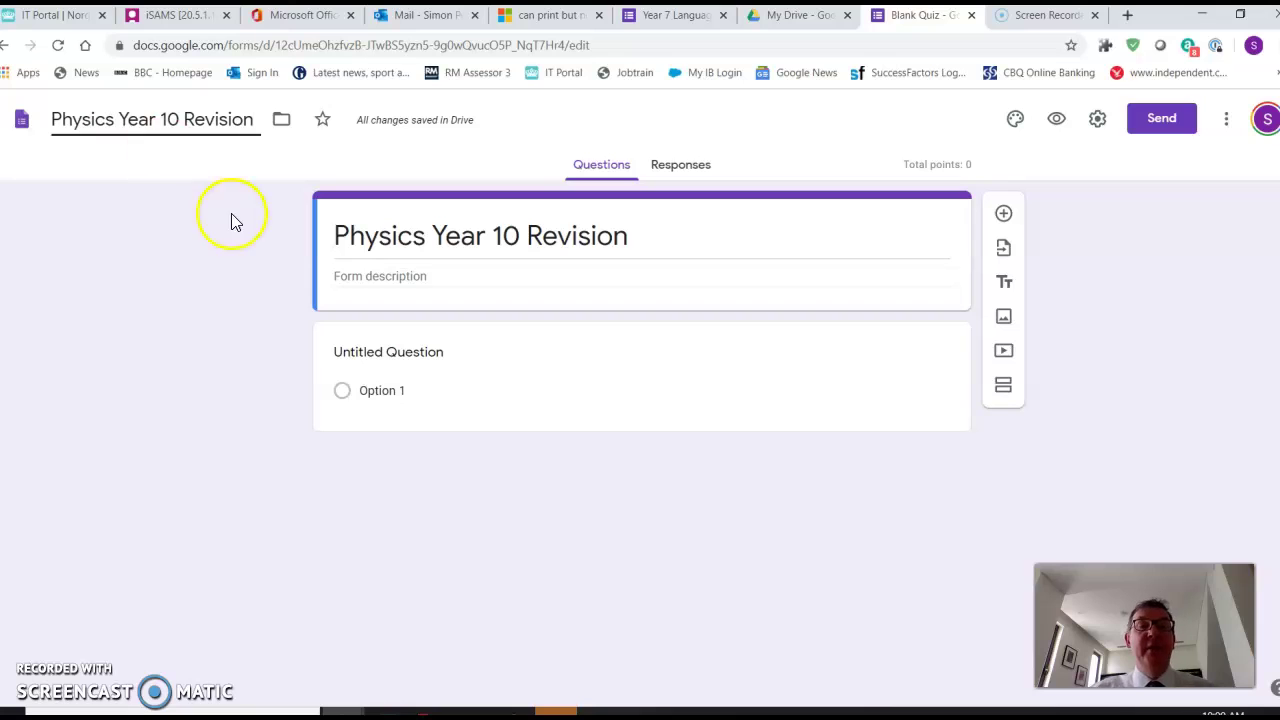
pyautogui.click(406, 274)
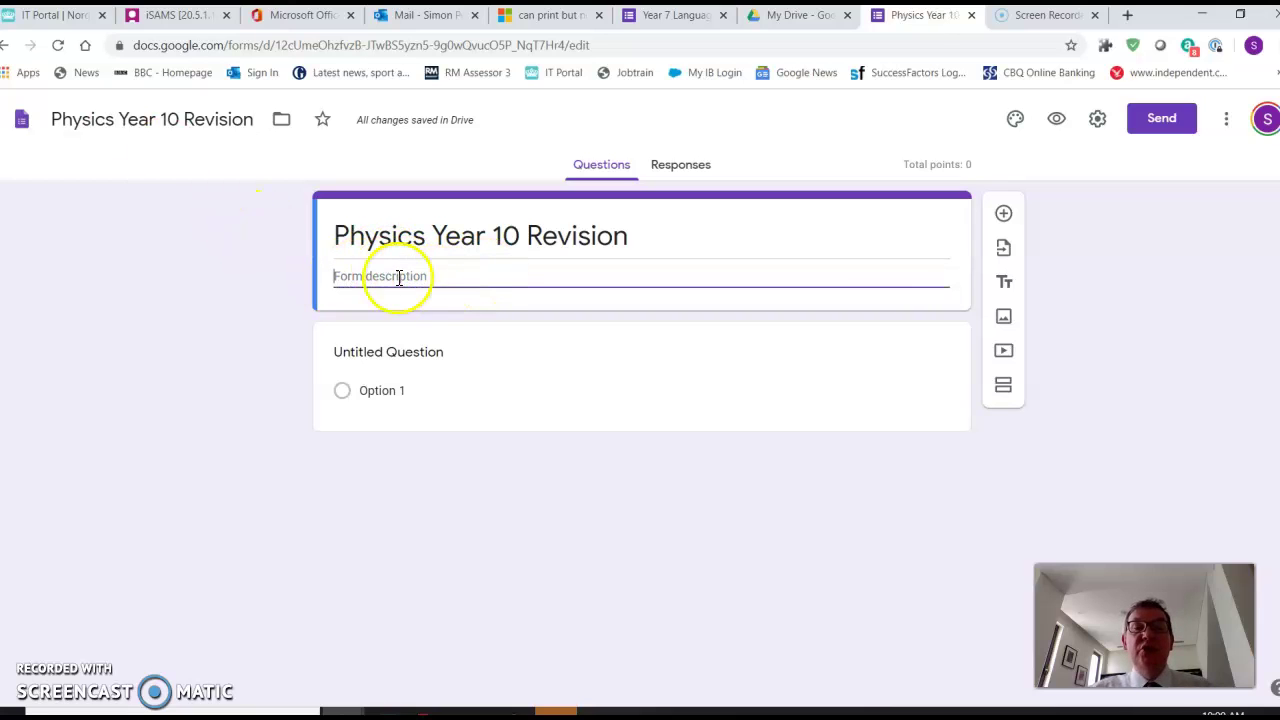
pyautogui.write('revision quiz')
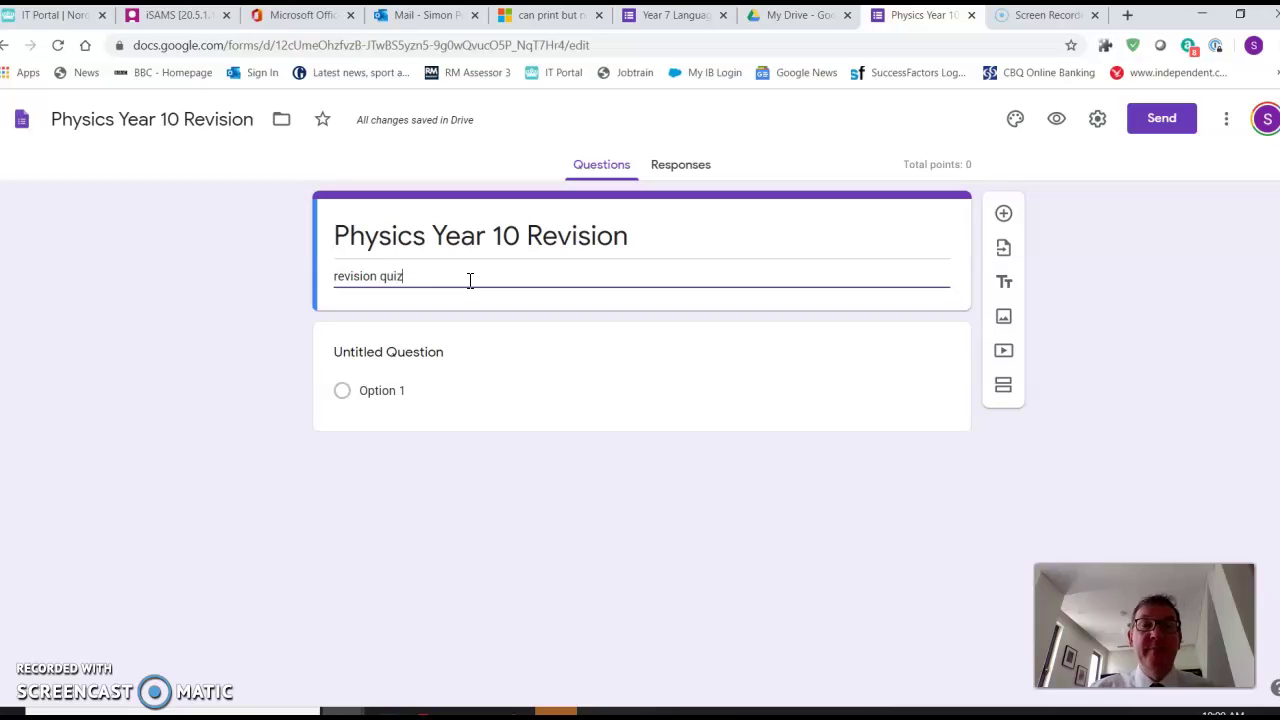
# Set the untitled first question's text to "How does heat travel through a vacuum?"
pyautogui.click(440, 356)
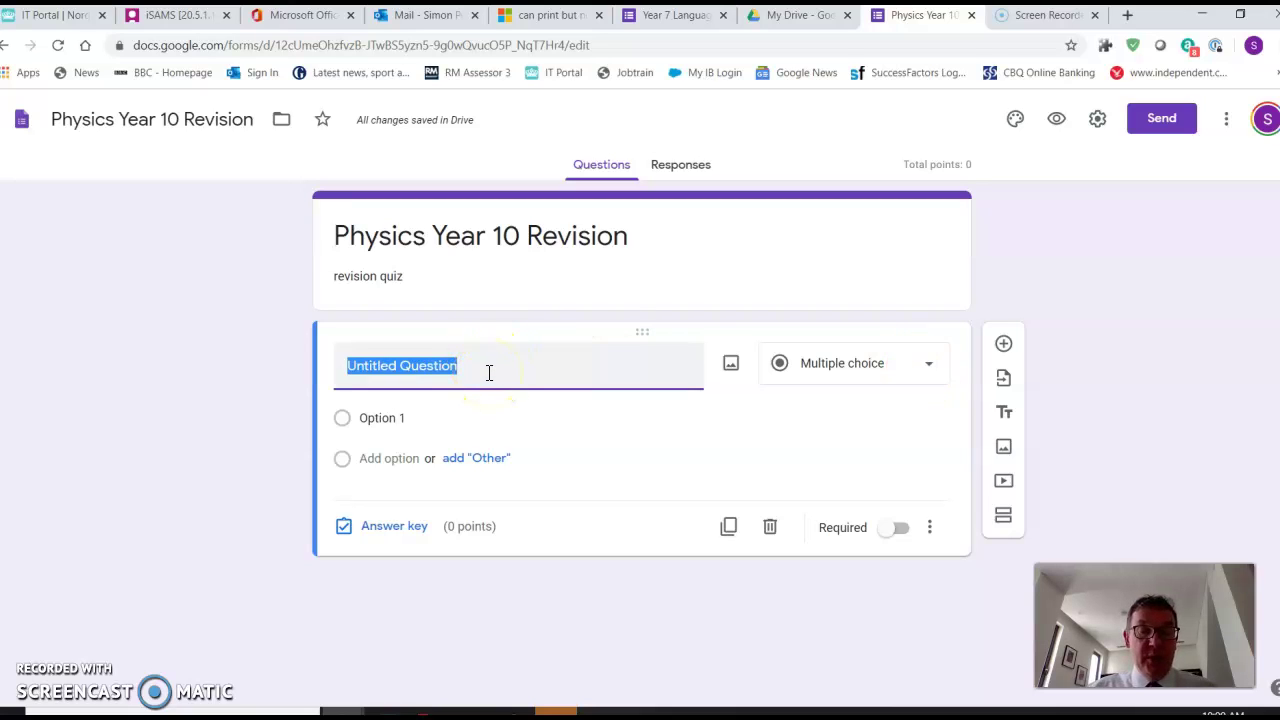
pyautogui.write('Ho')
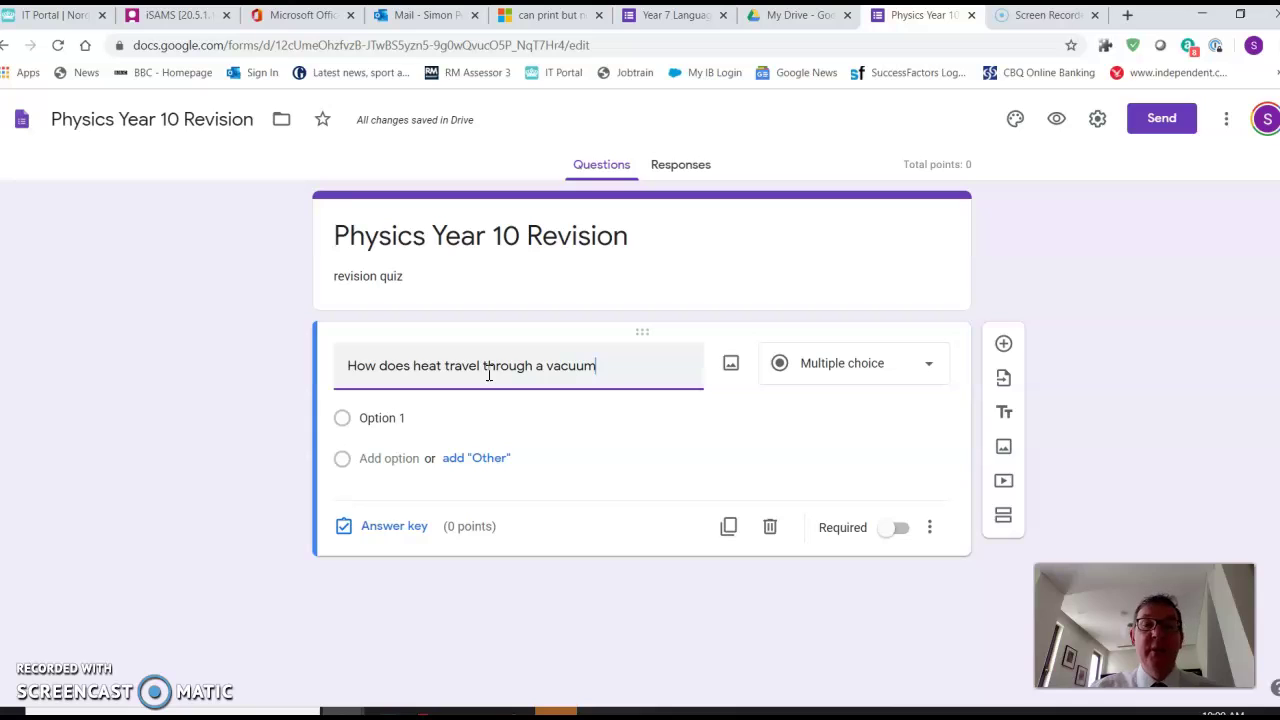
pyautogui.write('?')
# Give the heat question four answer options: Convection, Conduction, Evaporation and Radiation
pyautogui.click(400, 419)
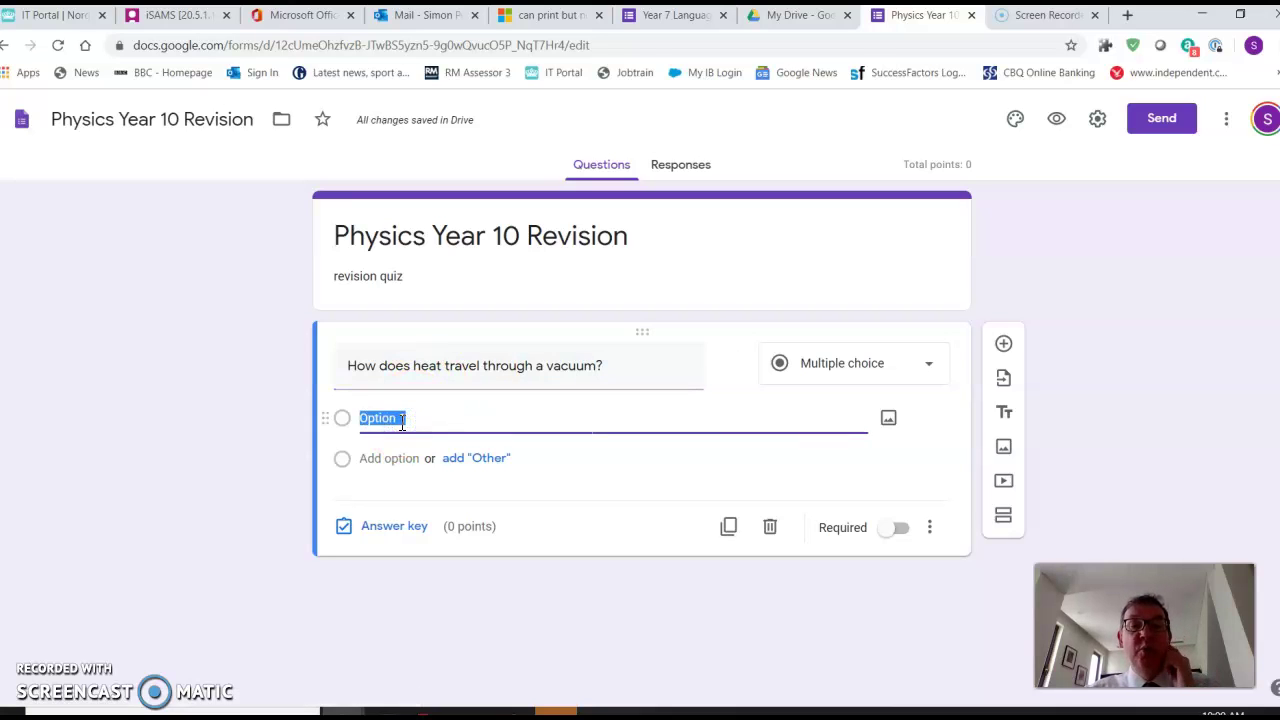
pyautogui.write('Convec')
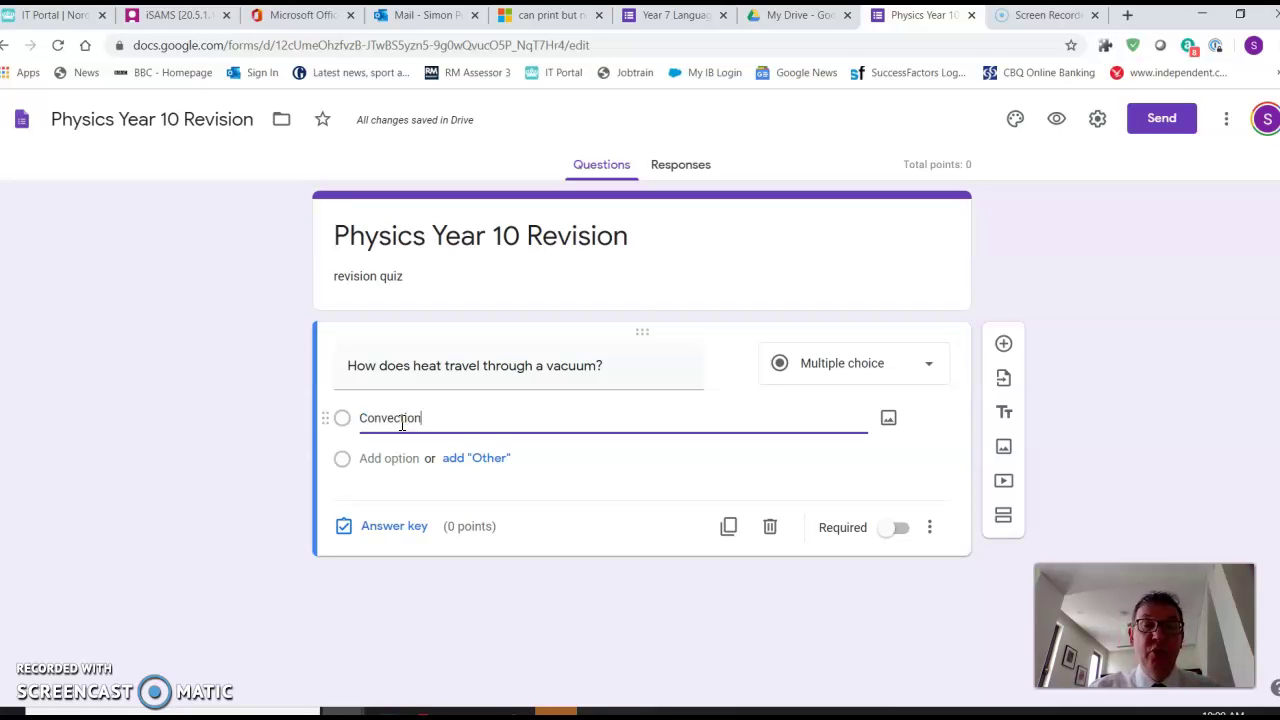
pyautogui.click(401, 456)
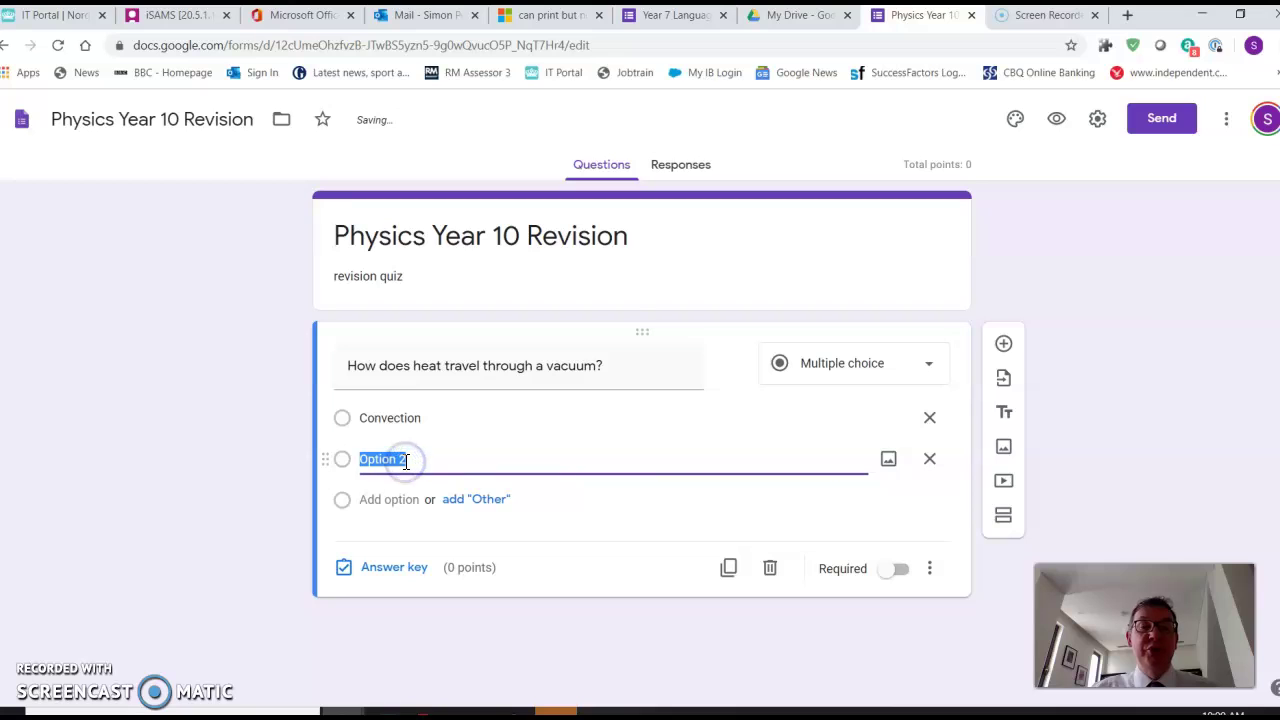
pyautogui.write('Con')
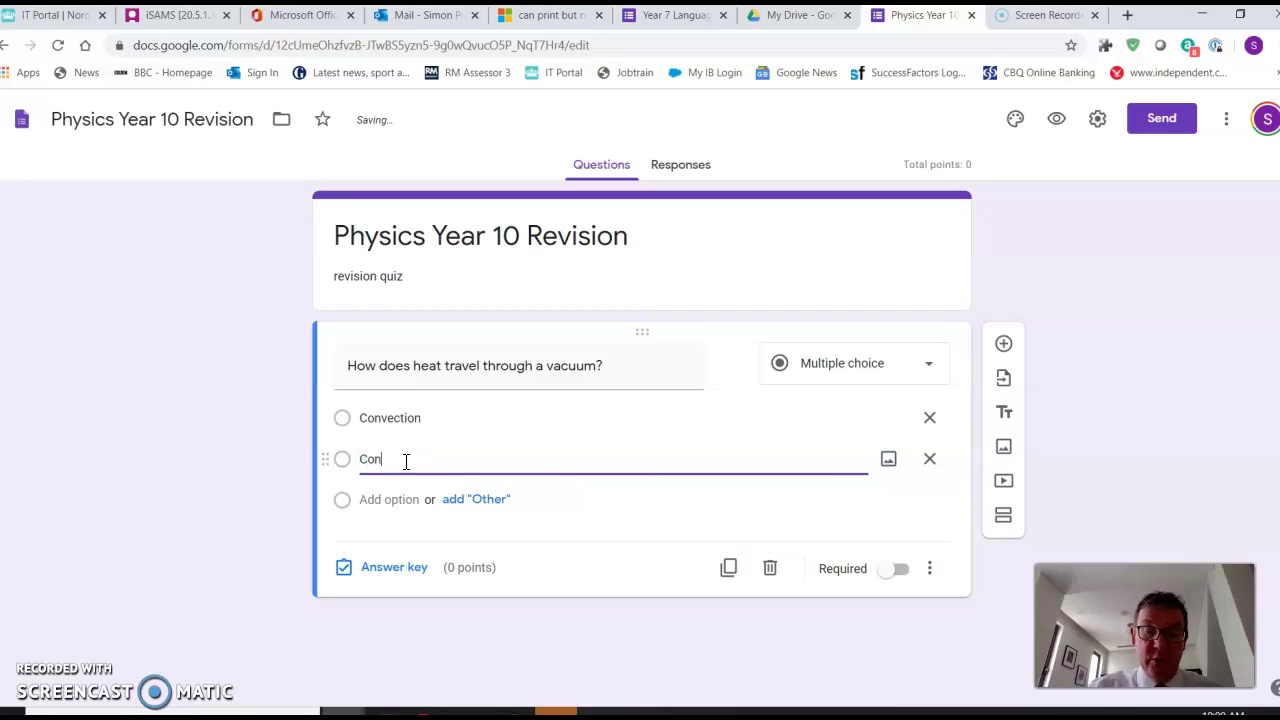
pyautogui.write('duction')
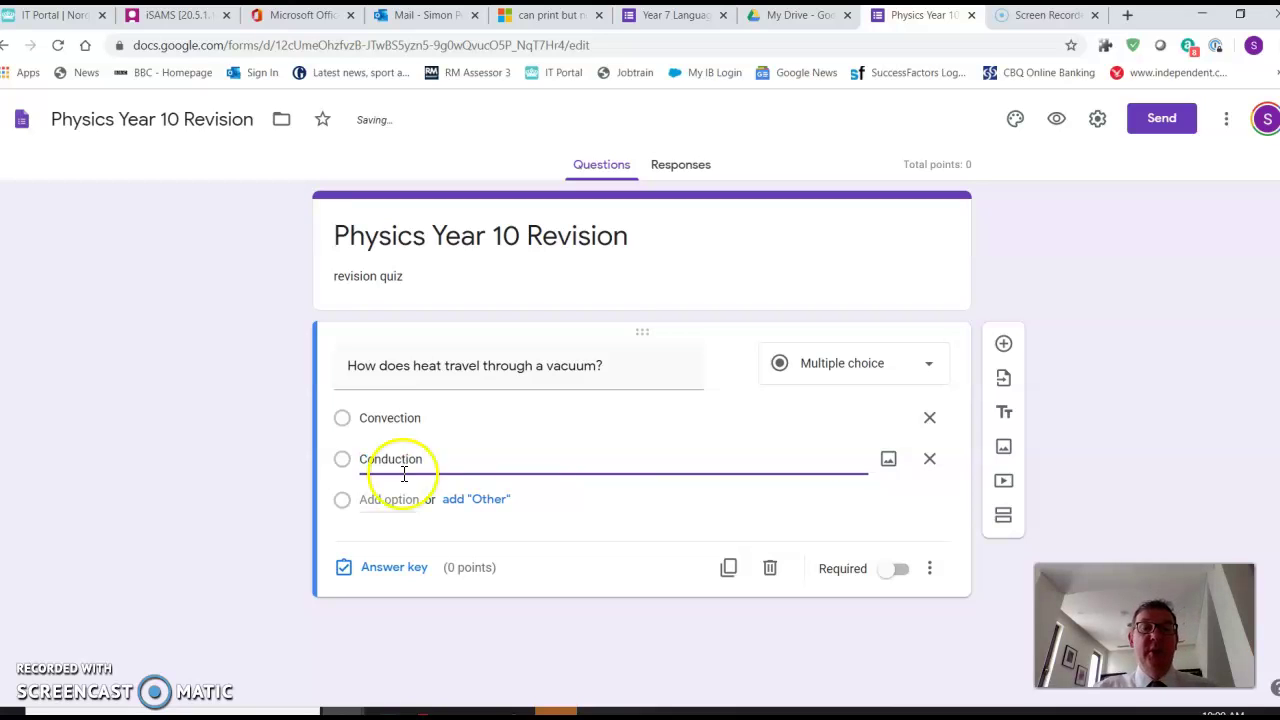
pyautogui.click(400, 499)
pyautogui.write('Evaporation')
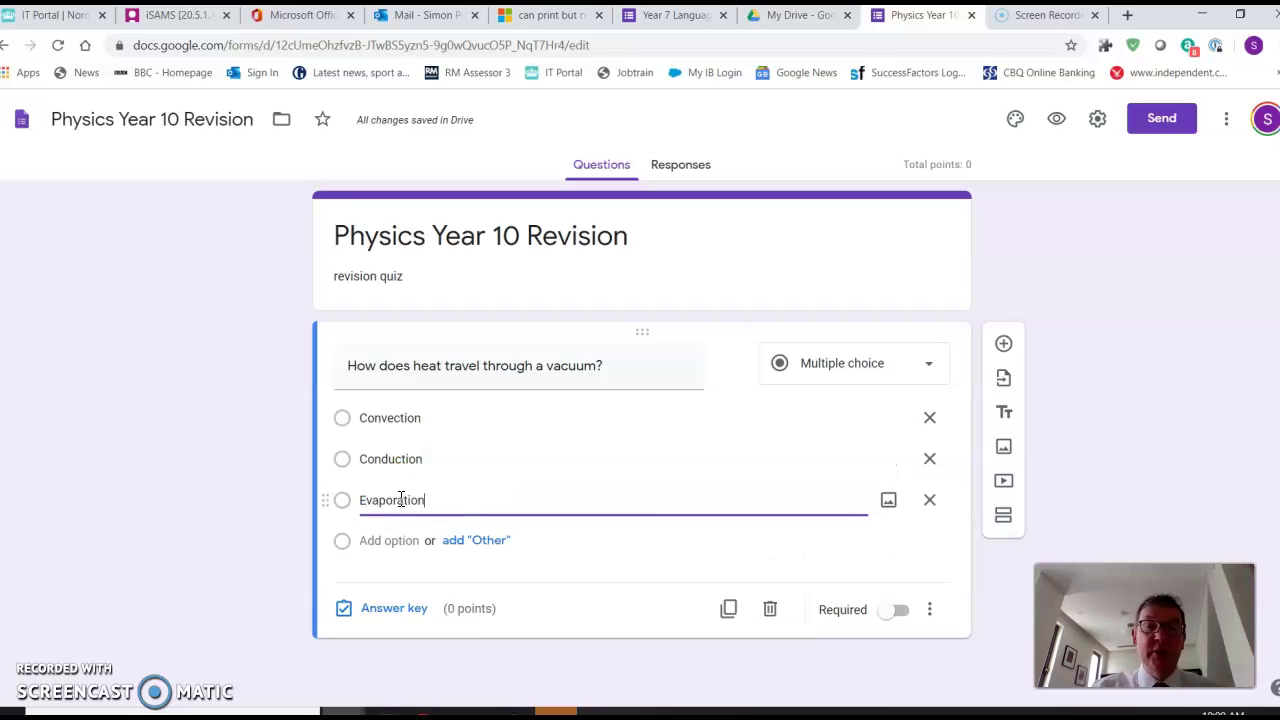
pyautogui.click(400, 540)
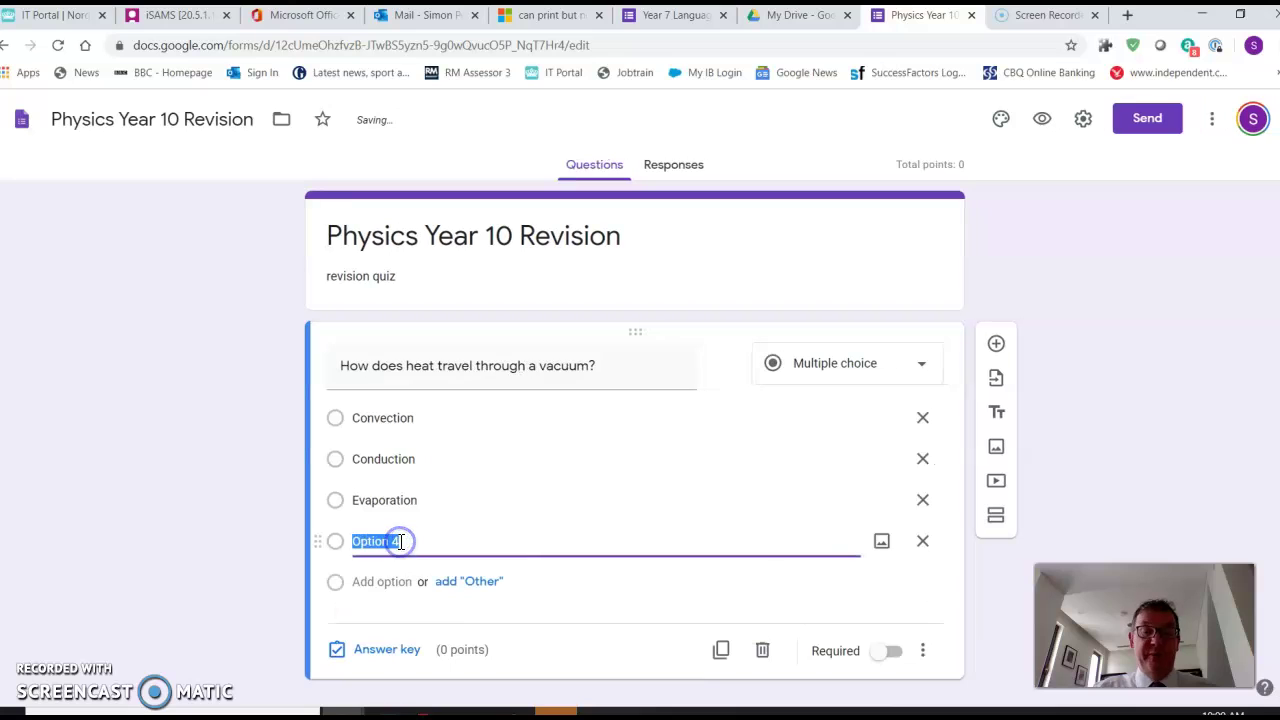
pyautogui.write('Radiat')
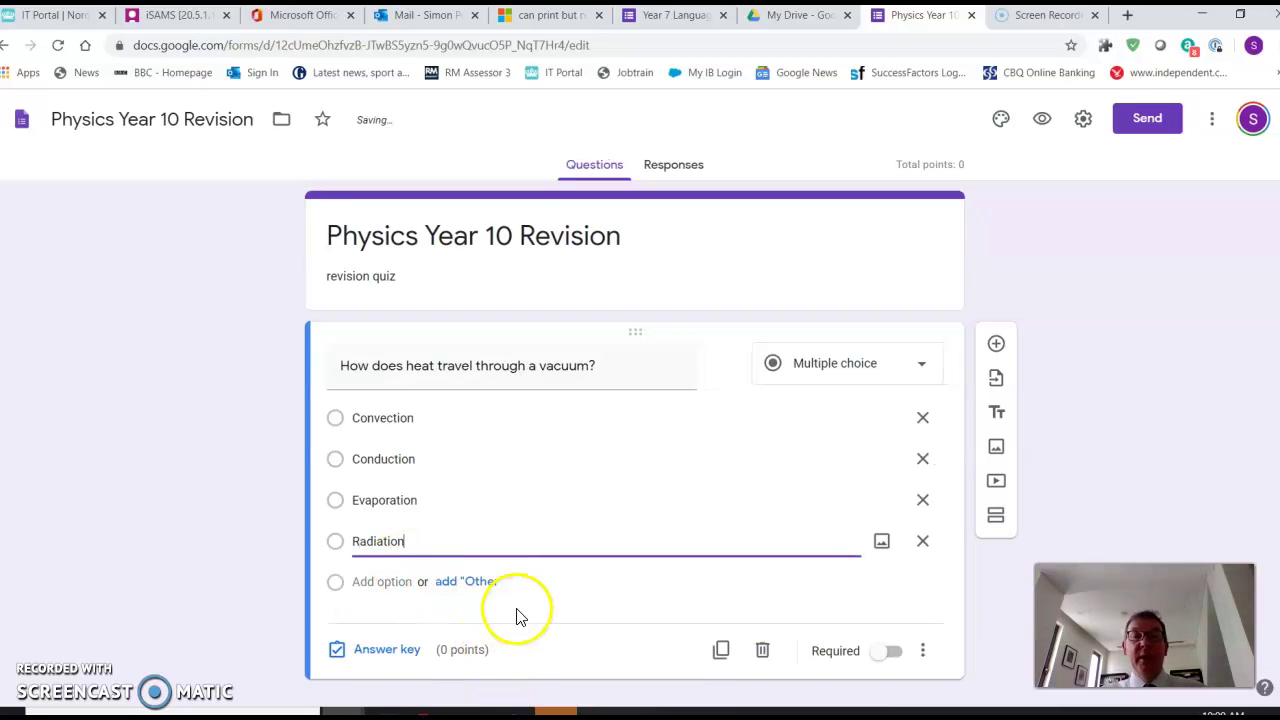
# Set the heat question's answer key to 1 point with Radiation as the correct answer
pyautogui.click(340, 655)
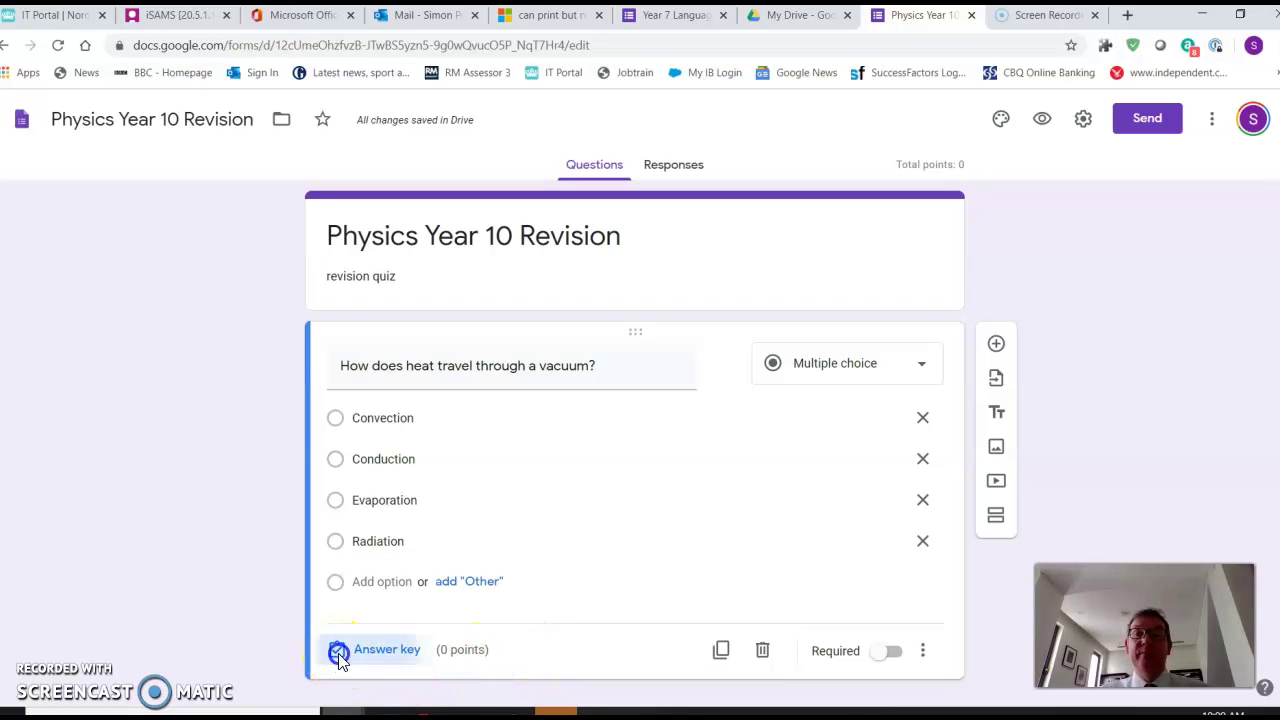
pyautogui.click(868, 416)
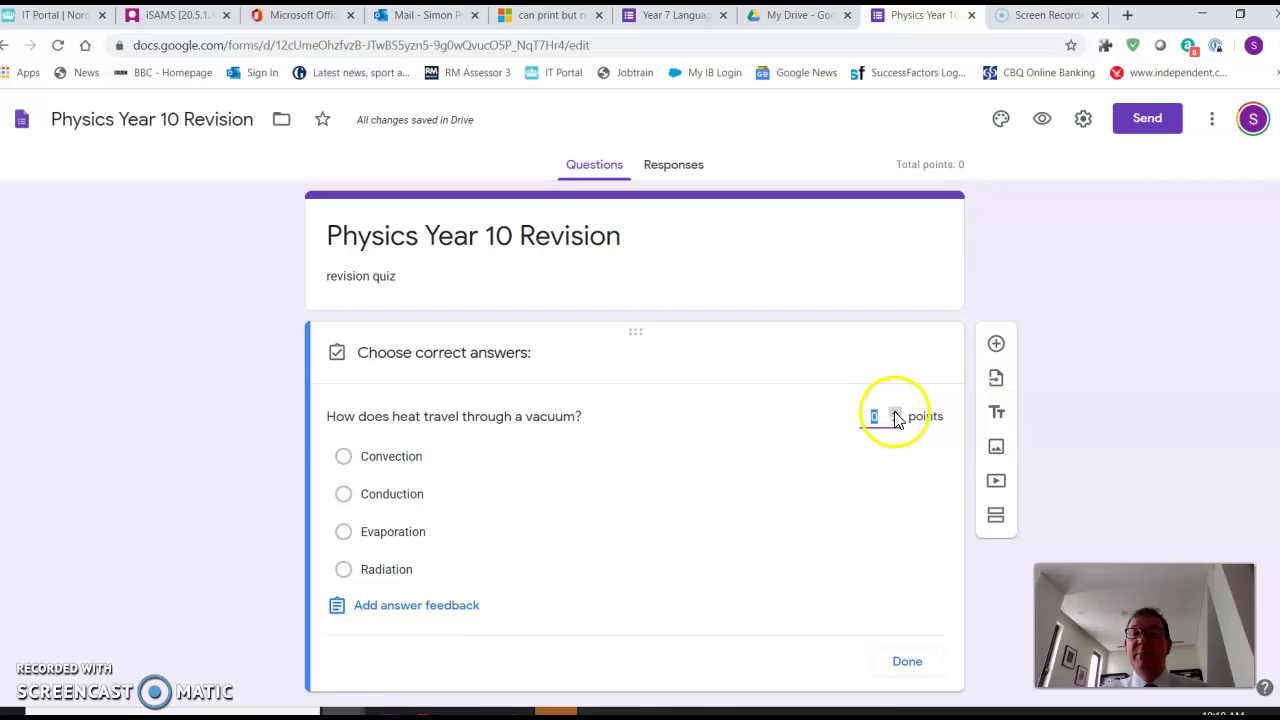
pyautogui.click(895, 413)
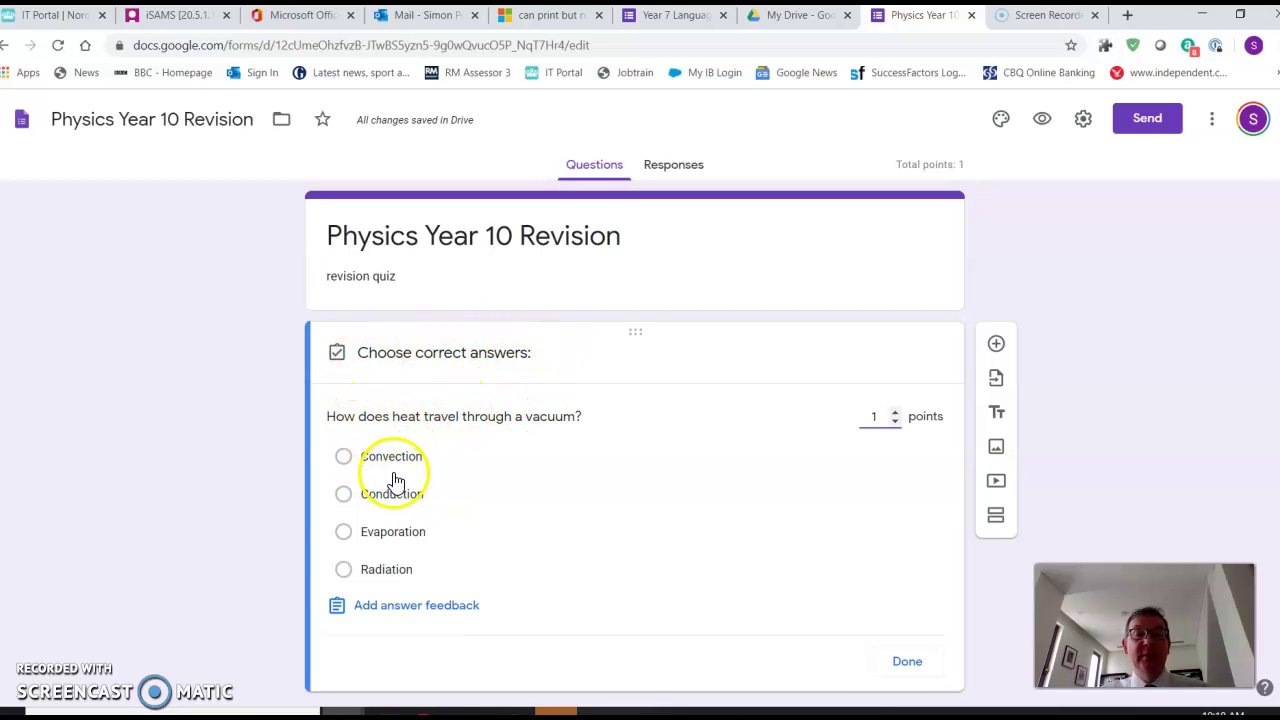
pyautogui.click(345, 572)
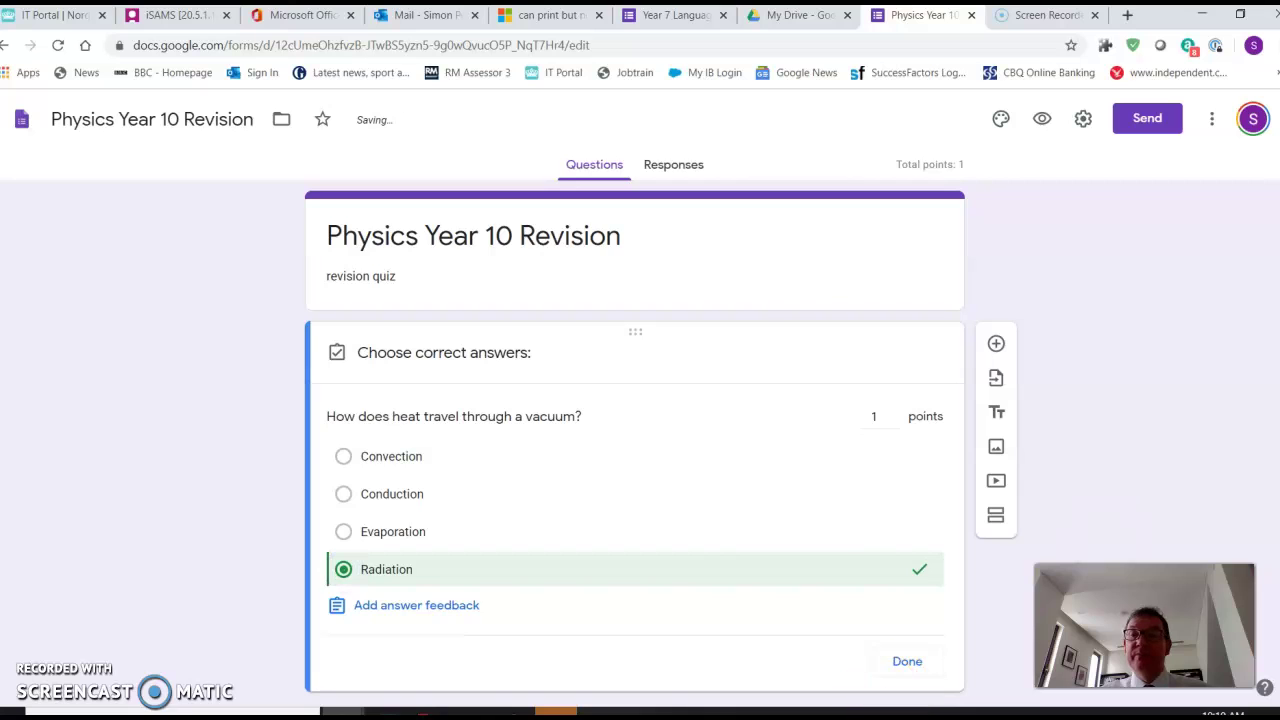
pyautogui.click(907, 661)
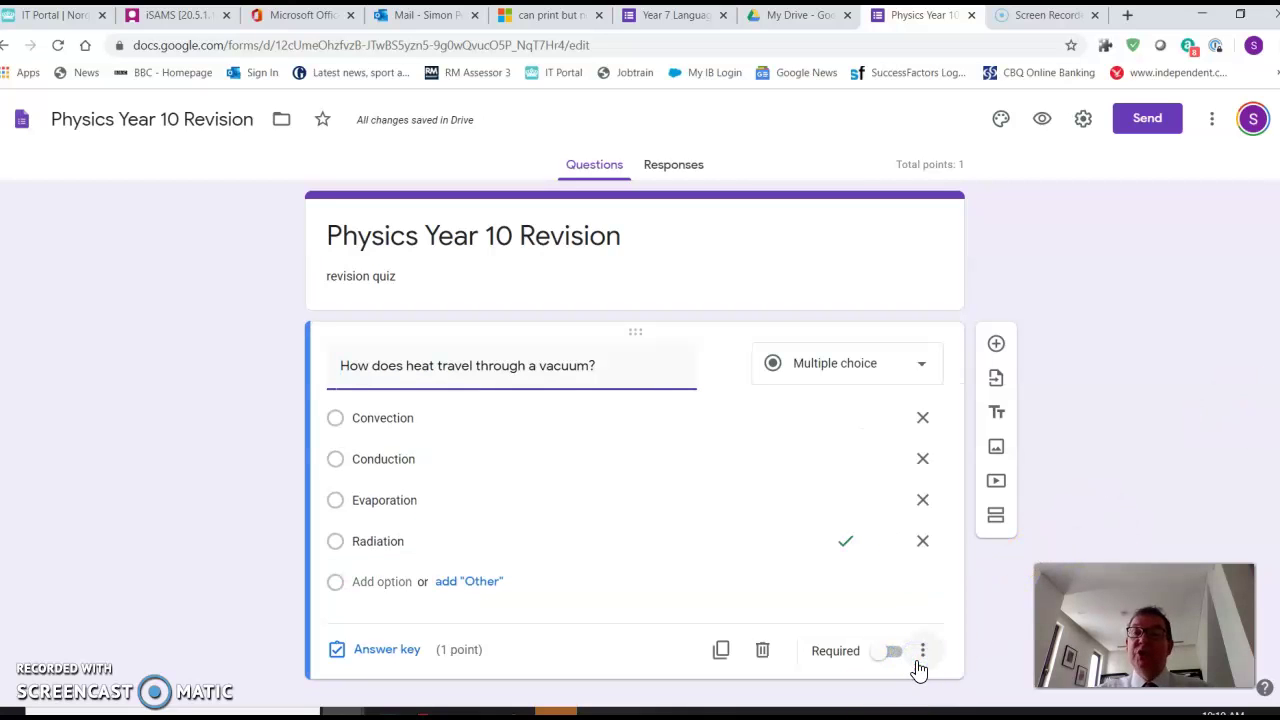
# Add a short-answer question reading "Decscrive how the vacuum in a vacuum flask stops heat escaping."
pyautogui.click(996, 344)
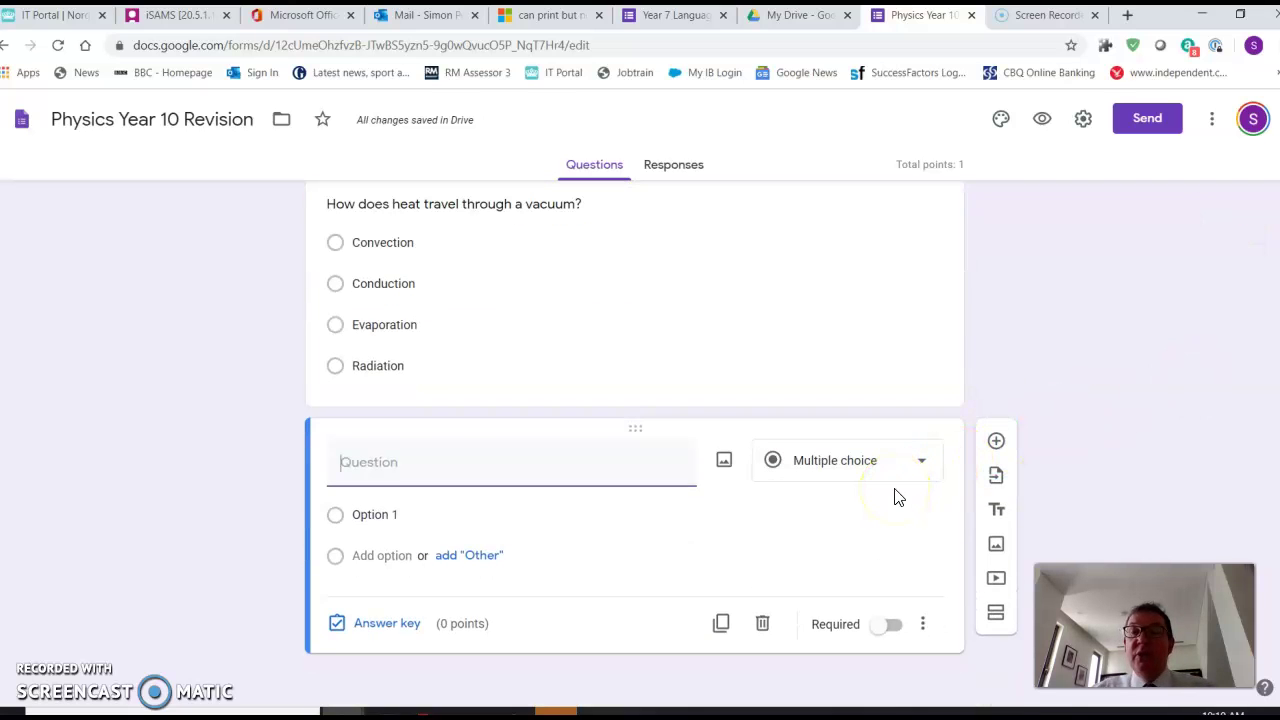
pyautogui.click(920, 470)
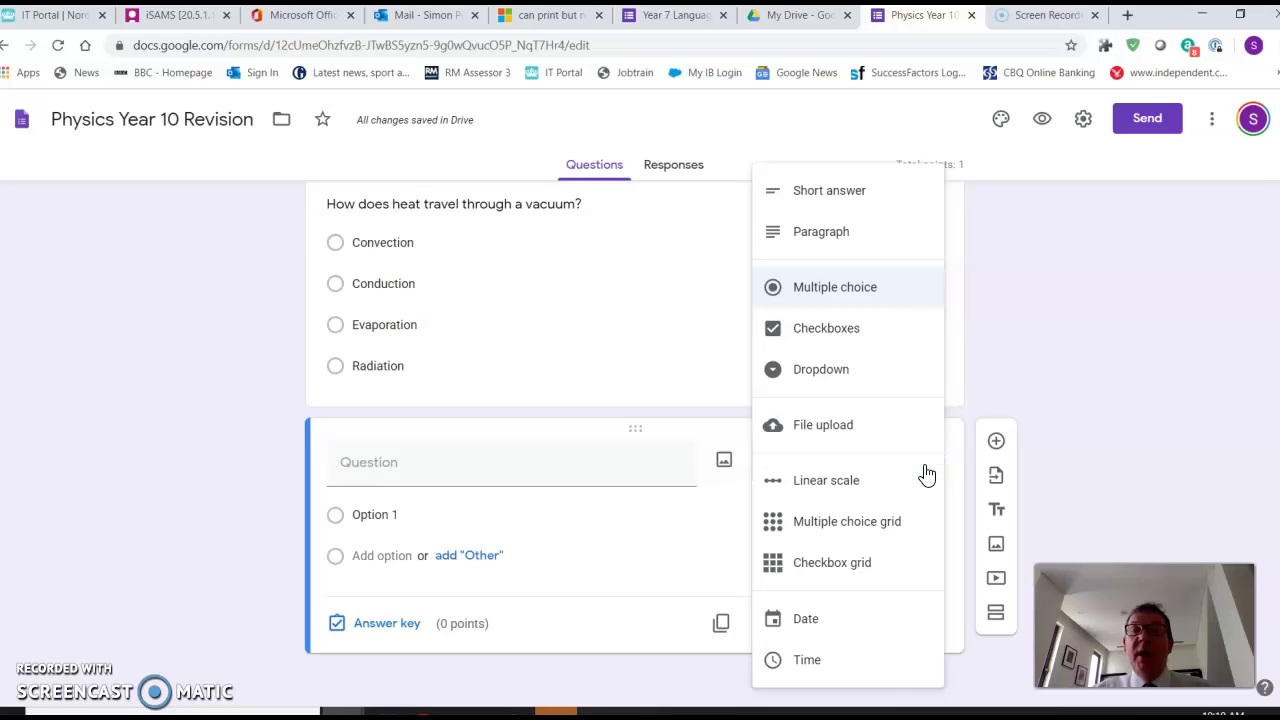
pyautogui.click(837, 196)
pyautogui.click(441, 498)
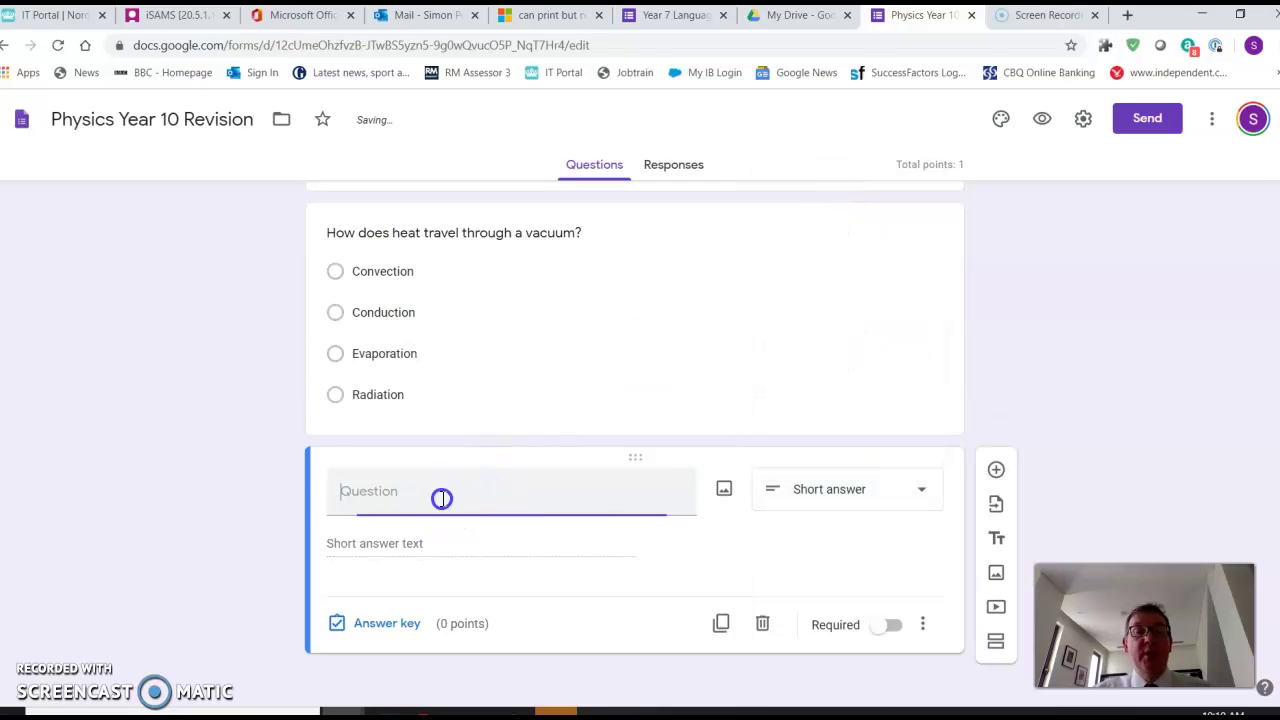
pyautogui.write('Decscrive ho')
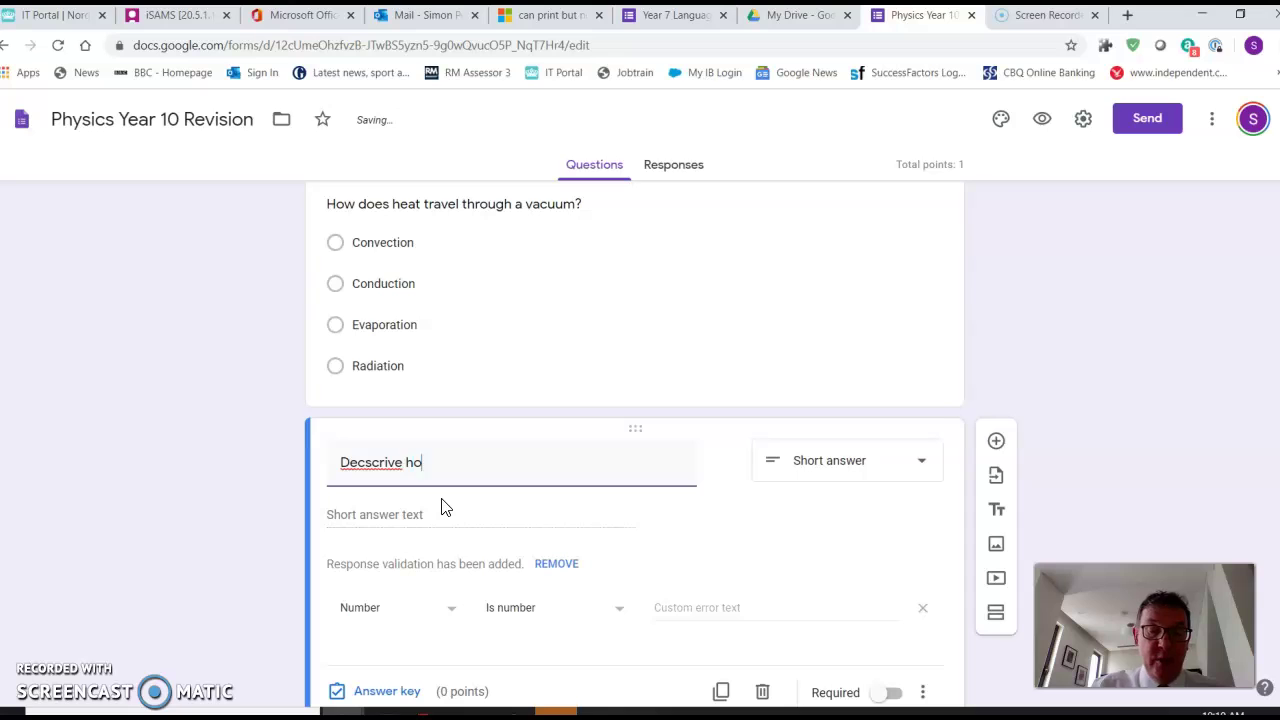
pyautogui.write('w ')
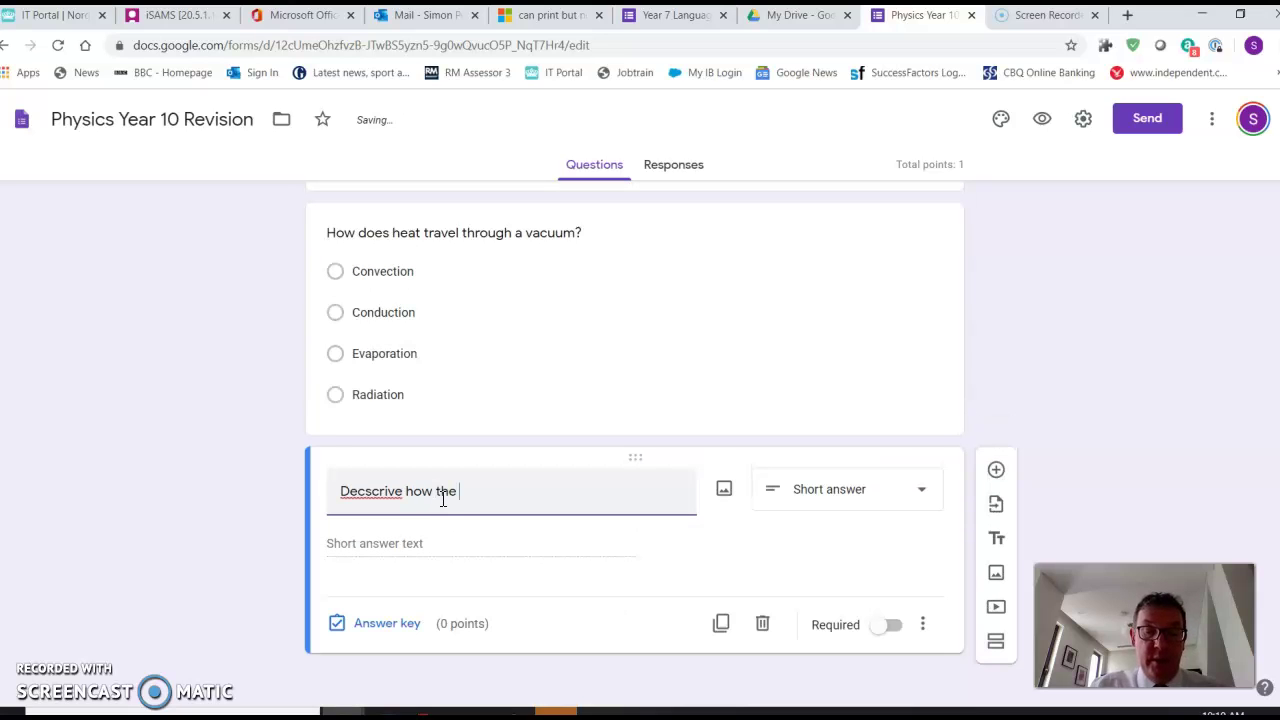
pyautogui.write('the vacuum in a vacu')
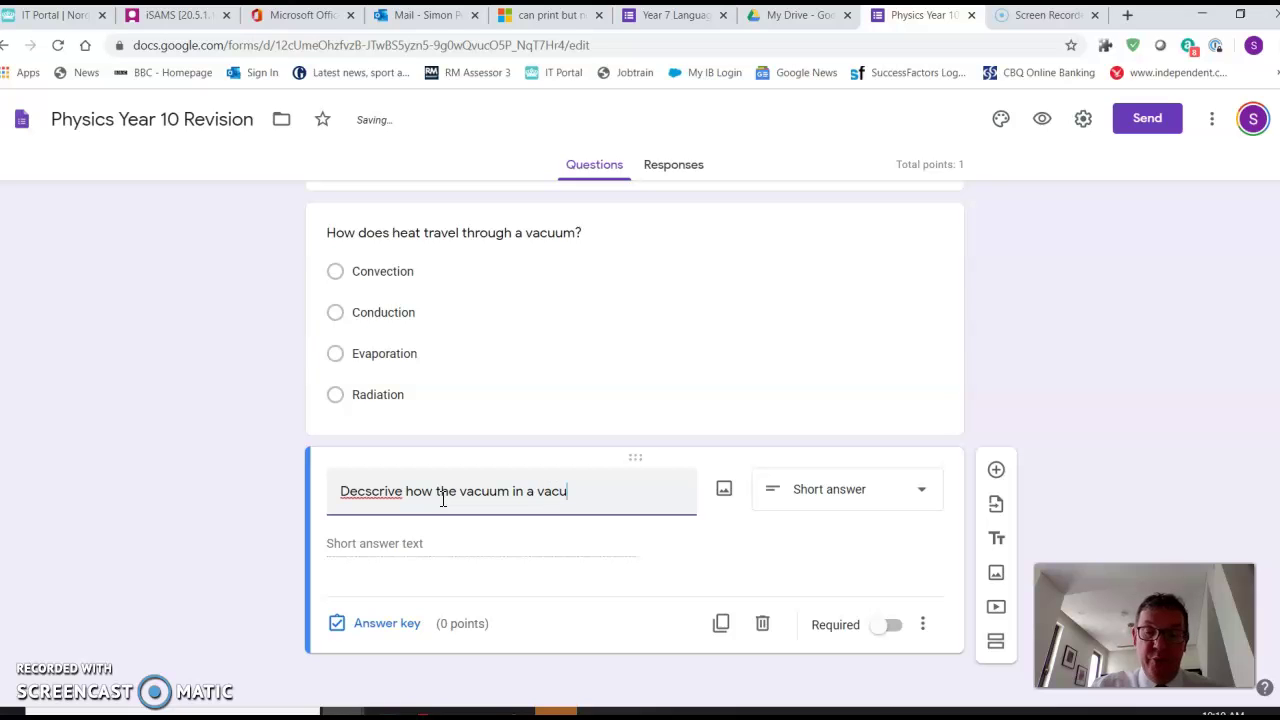
pyautogui.write('um flask stops heat escaping.')
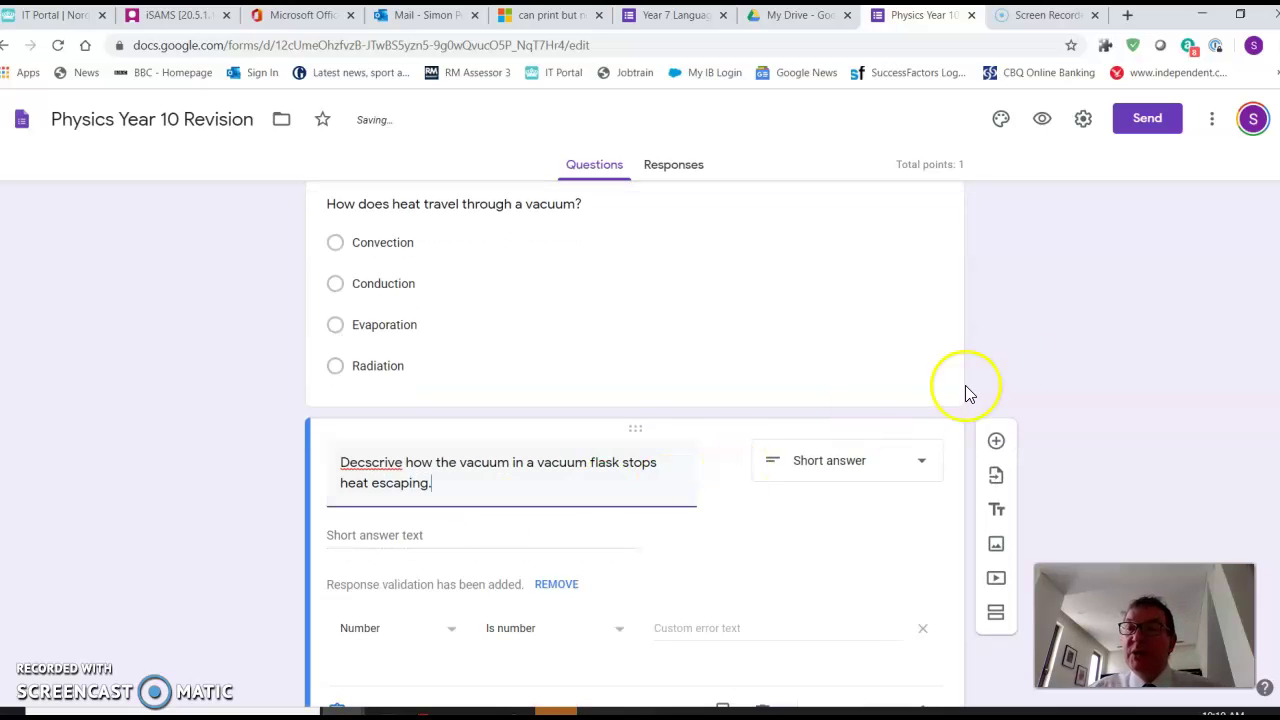
# Correct the misspelled first word of the vacuum flask question to "Describe"
pyautogui.scroll(-1, 640, 400)
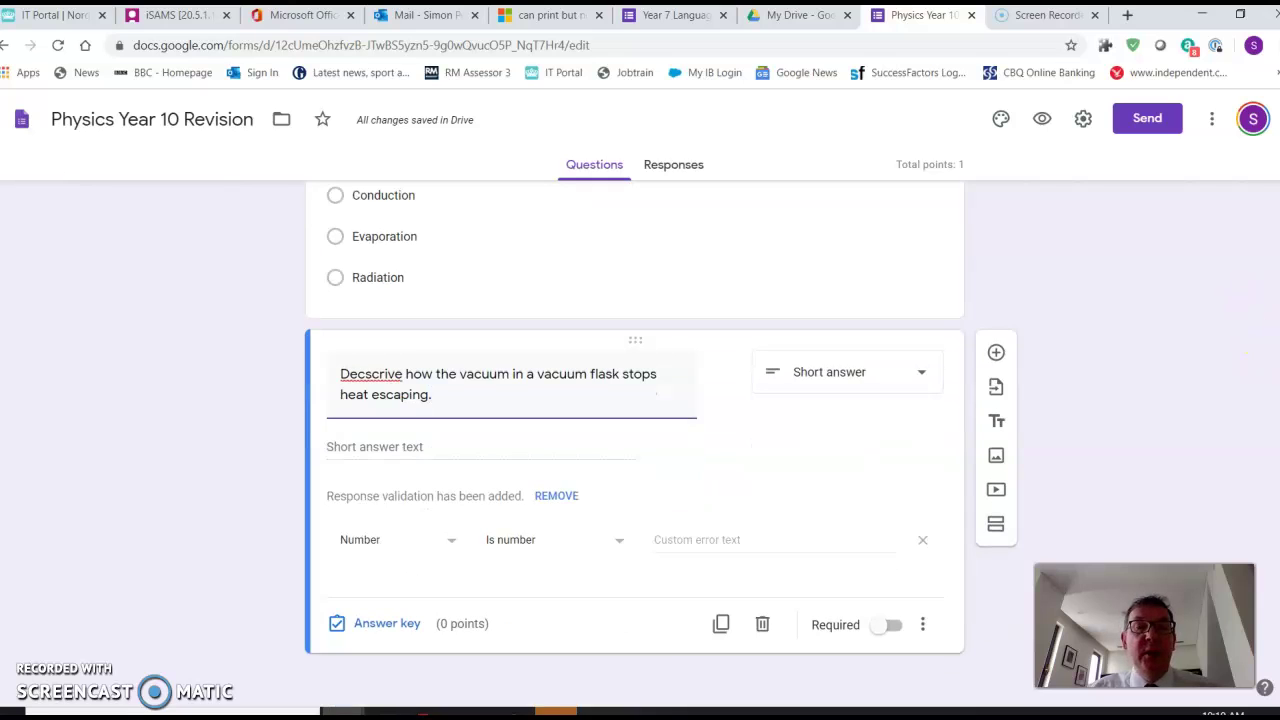
pyautogui.rightClick(377, 376)
pyautogui.click(410, 395)
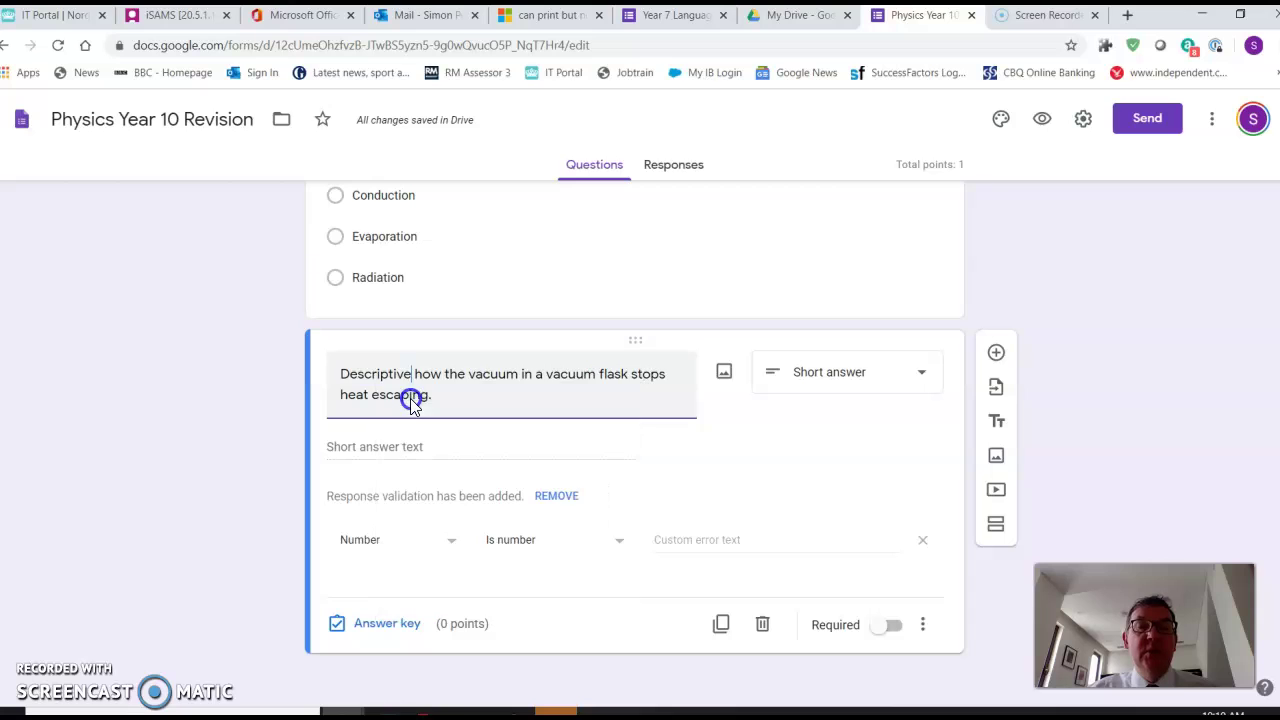
pyautogui.press('BackSpace')
pyautogui.press('BackSpace')
pyautogui.press('BackSpace')
pyautogui.press('BackSpace')
pyautogui.press('BackSpace')
pyautogui.press('BackSpace')
pyautogui.write('ibe')
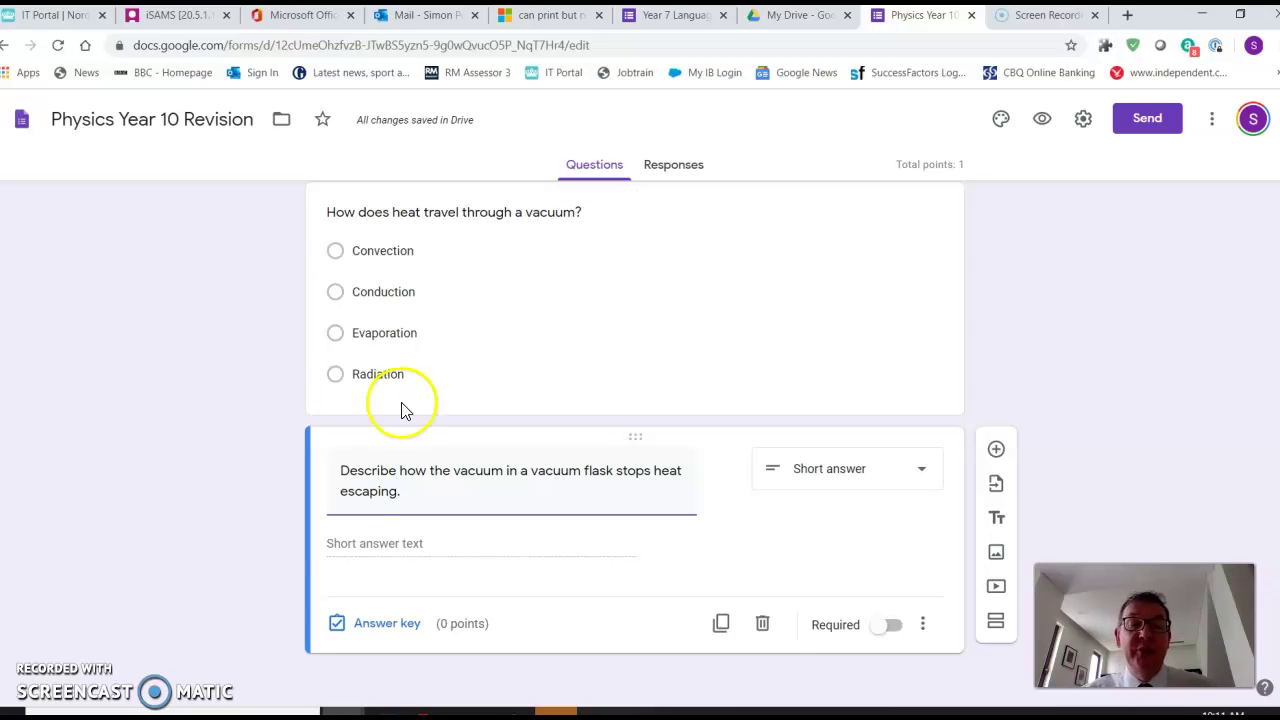
# Set the vacuum flask question's answer key to 2 points without listing a correct answer
pyautogui.click(336, 623)
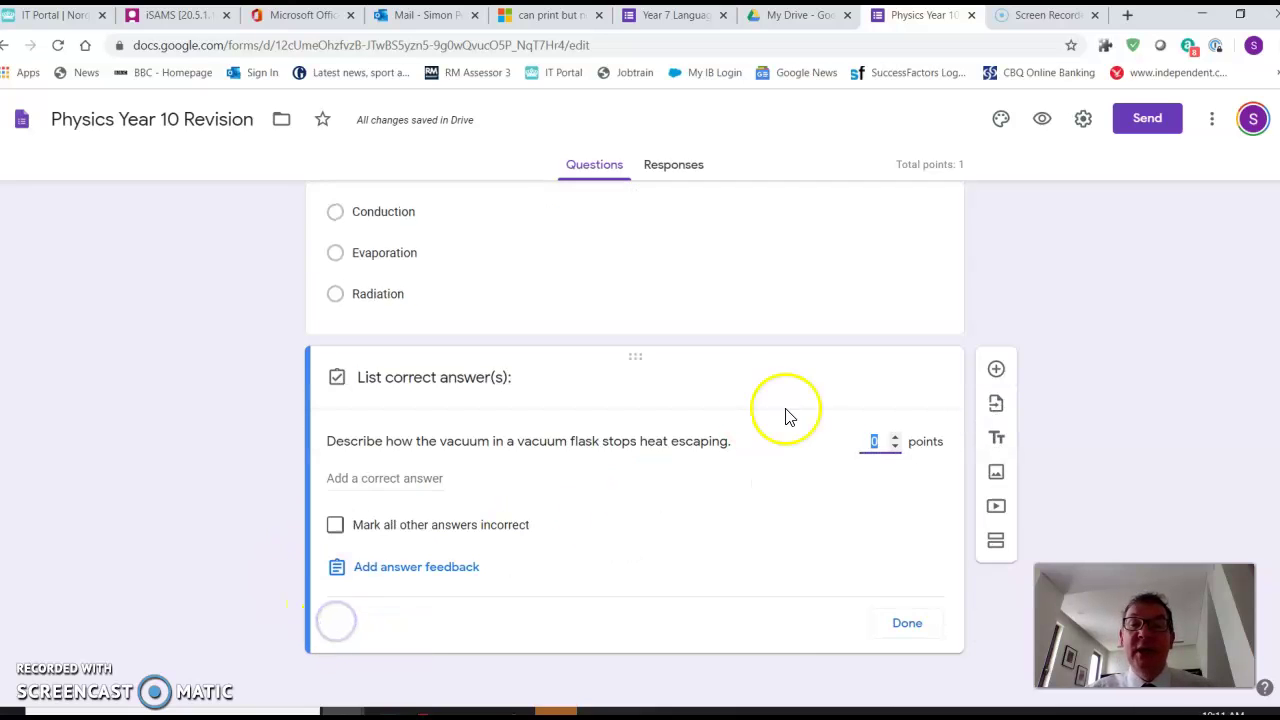
pyautogui.click(895, 437)
pyautogui.click(895, 437)
pyautogui.click(905, 624)
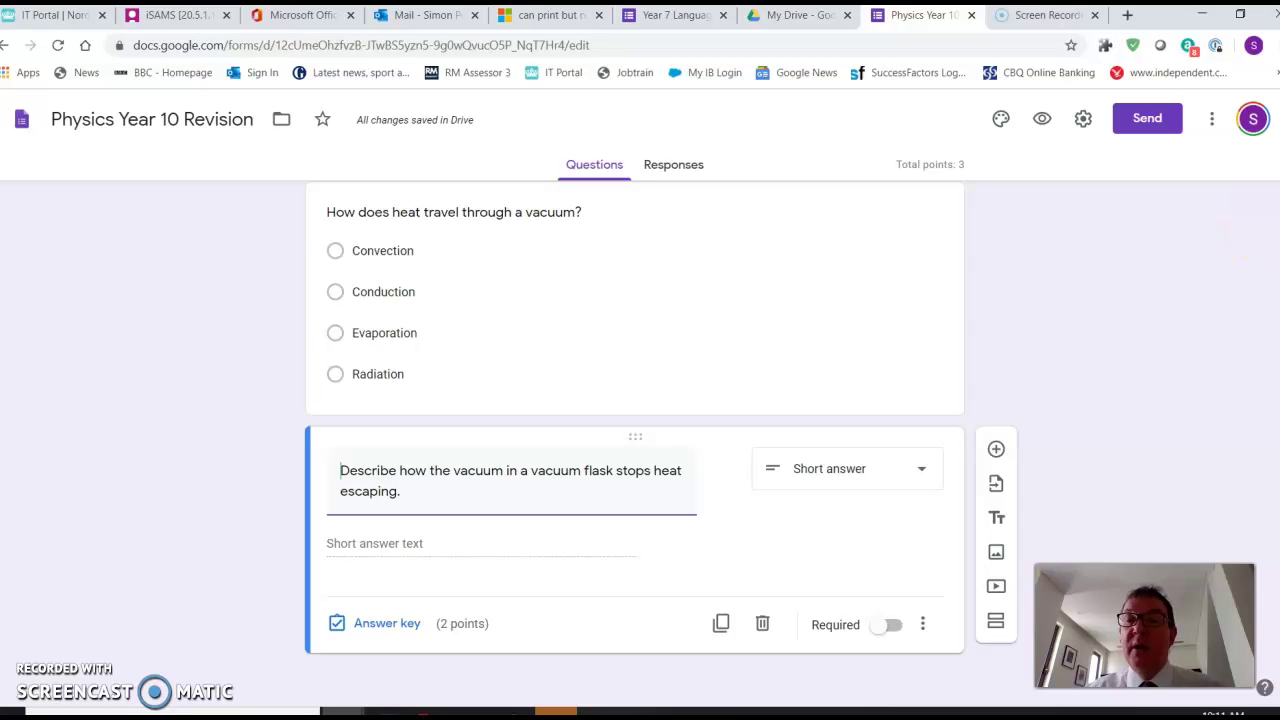
# Add a checkboxes question reading "What are the ways that heat can be transferred?"
pyautogui.click(996, 452)
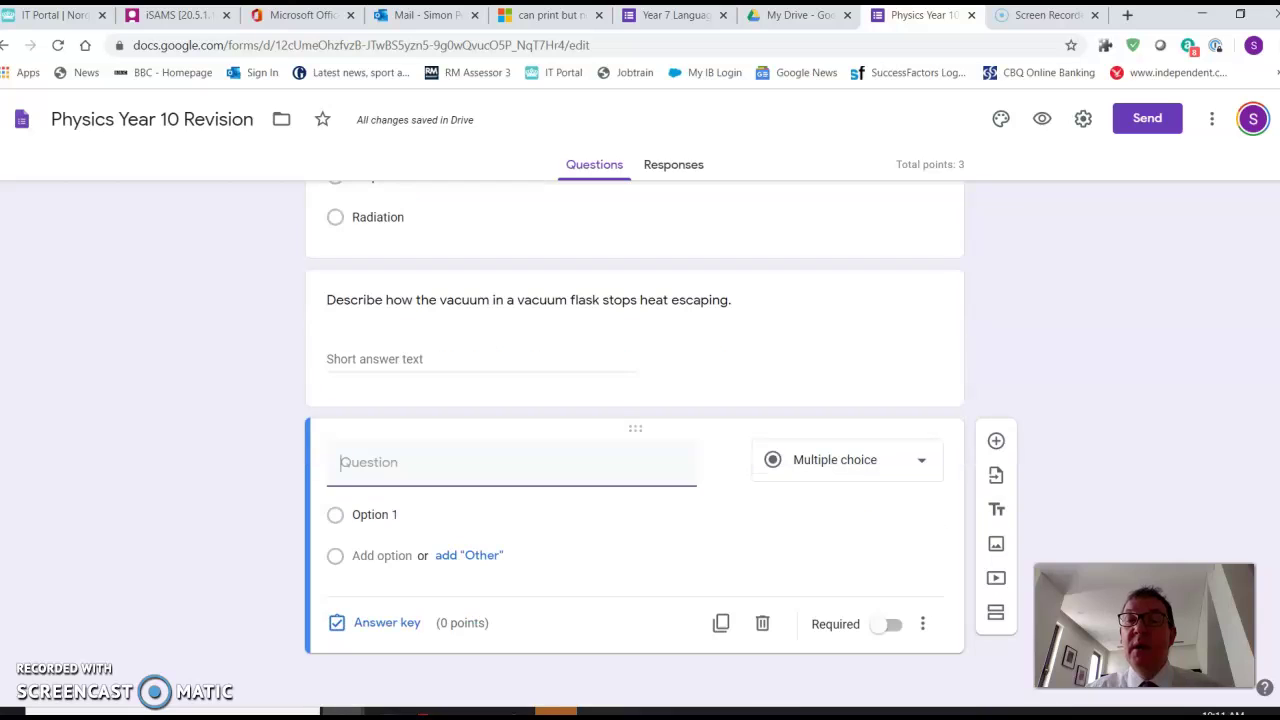
pyautogui.click(922, 462)
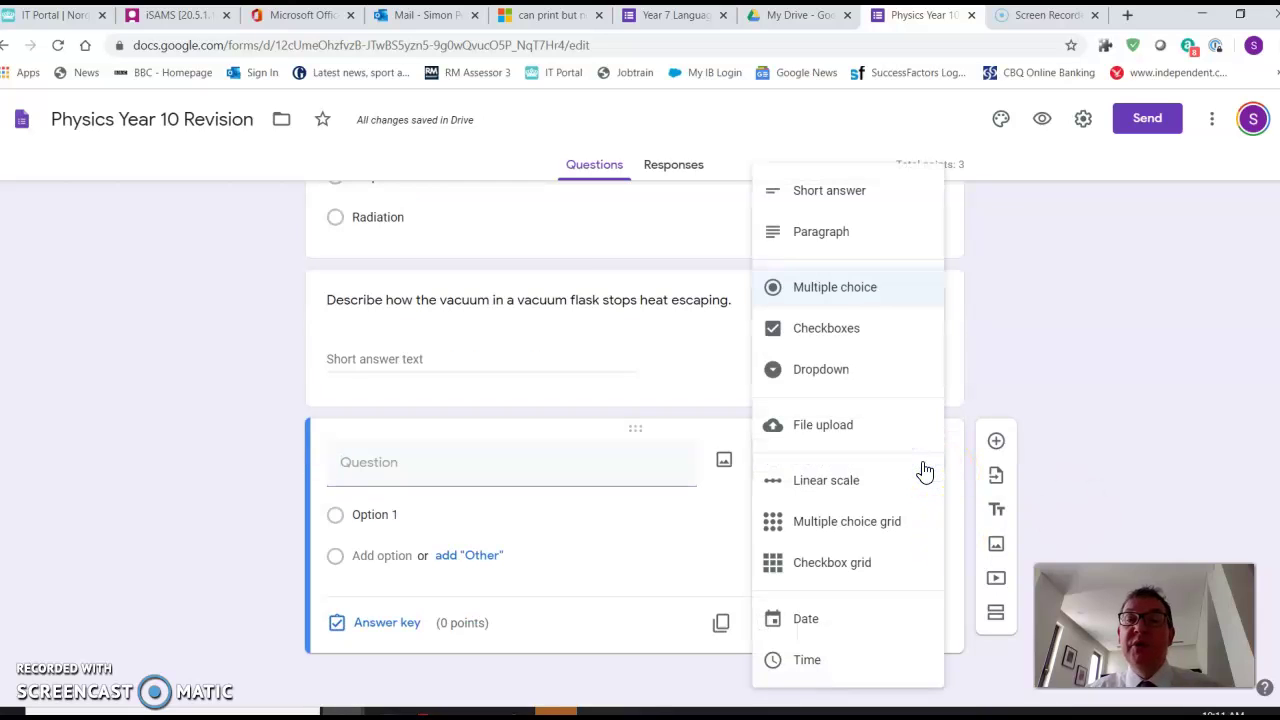
pyautogui.click(867, 341)
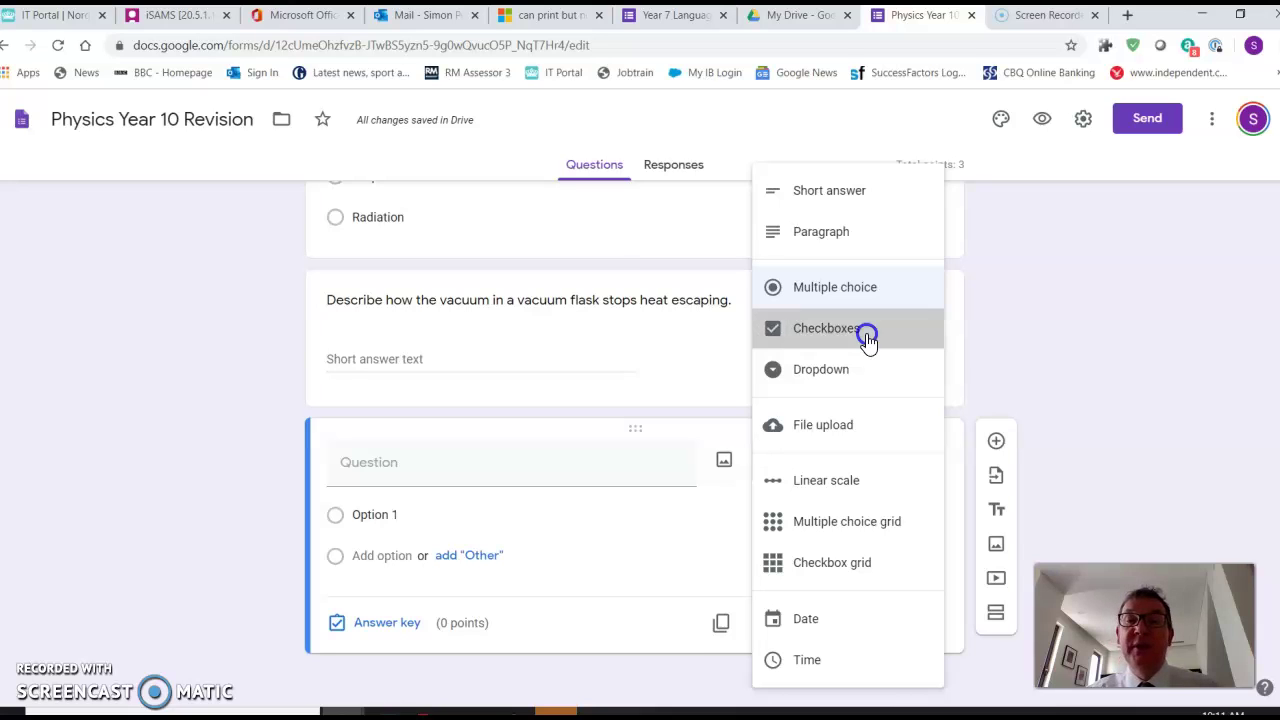
pyautogui.click(464, 471)
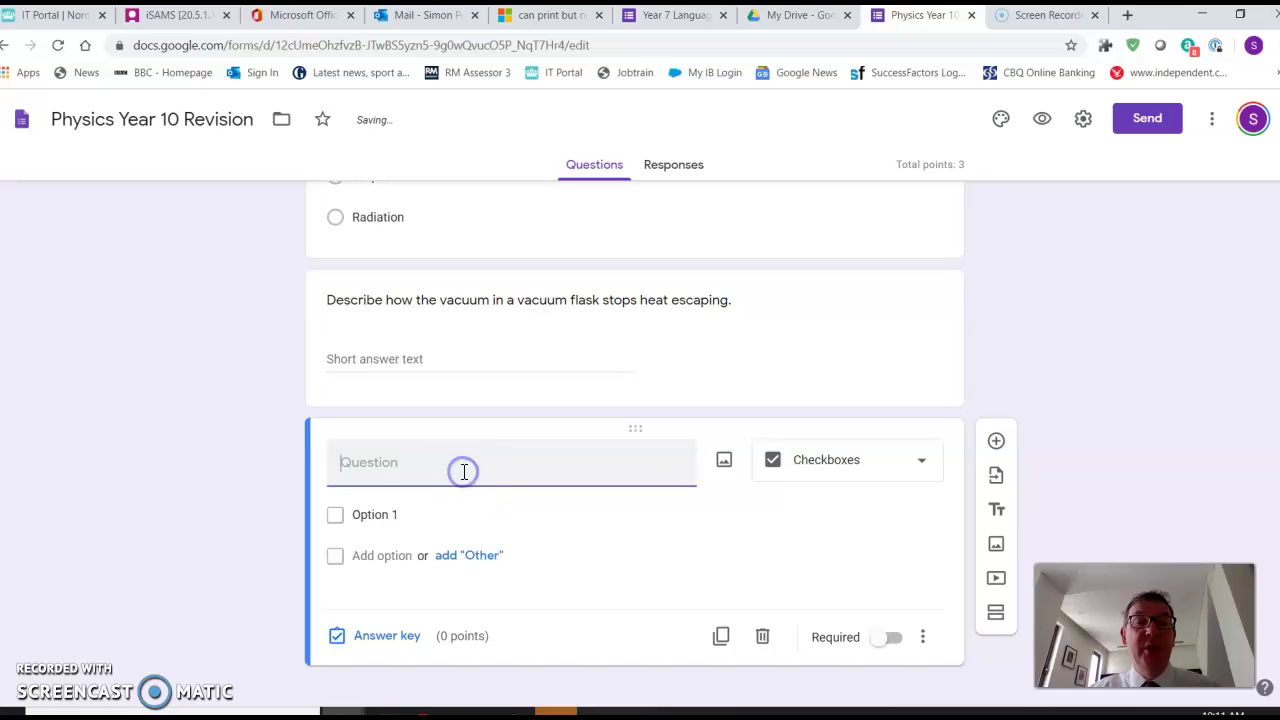
pyautogui.write('W')
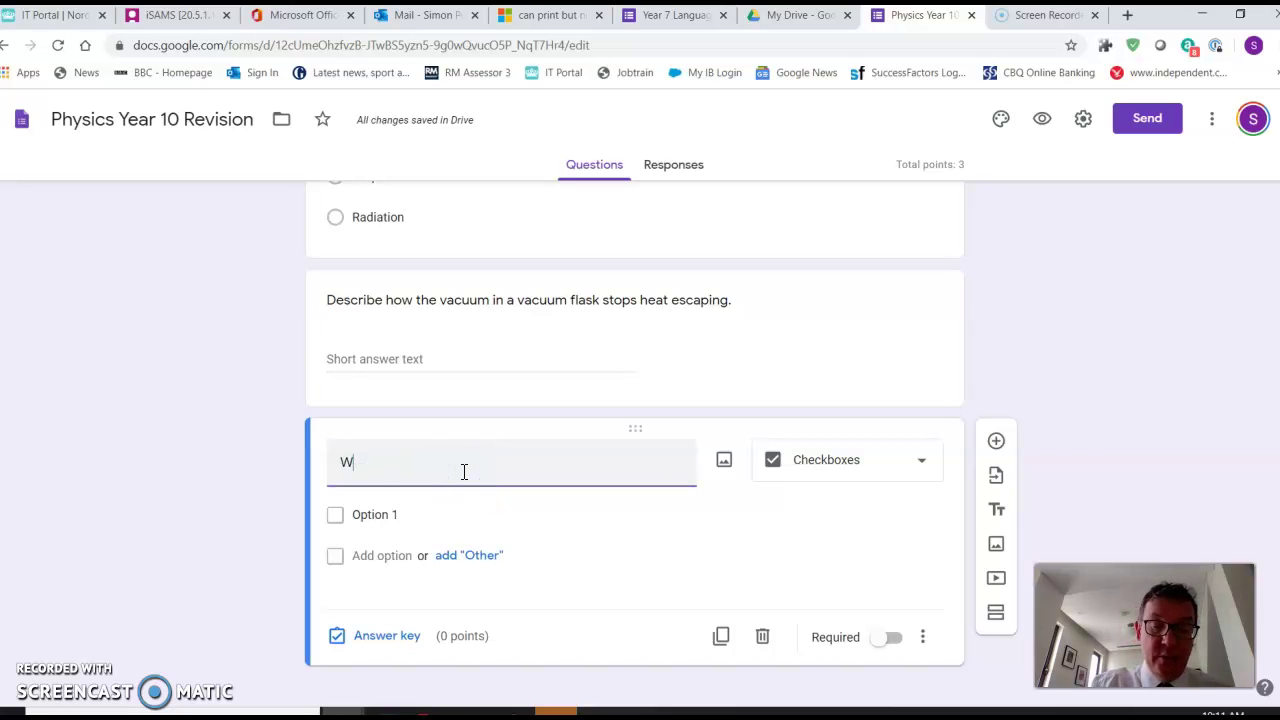
pyautogui.write('hat are the ways that heat can be')
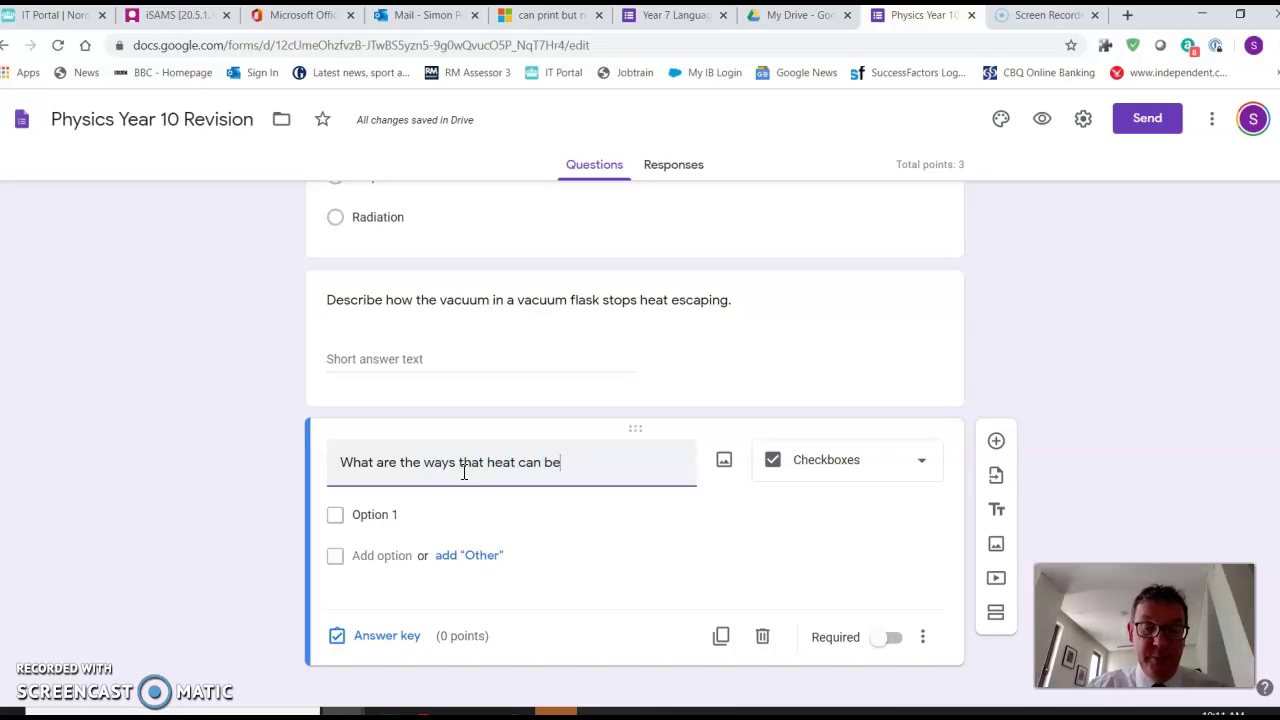
pyautogui.write(' transferred?')
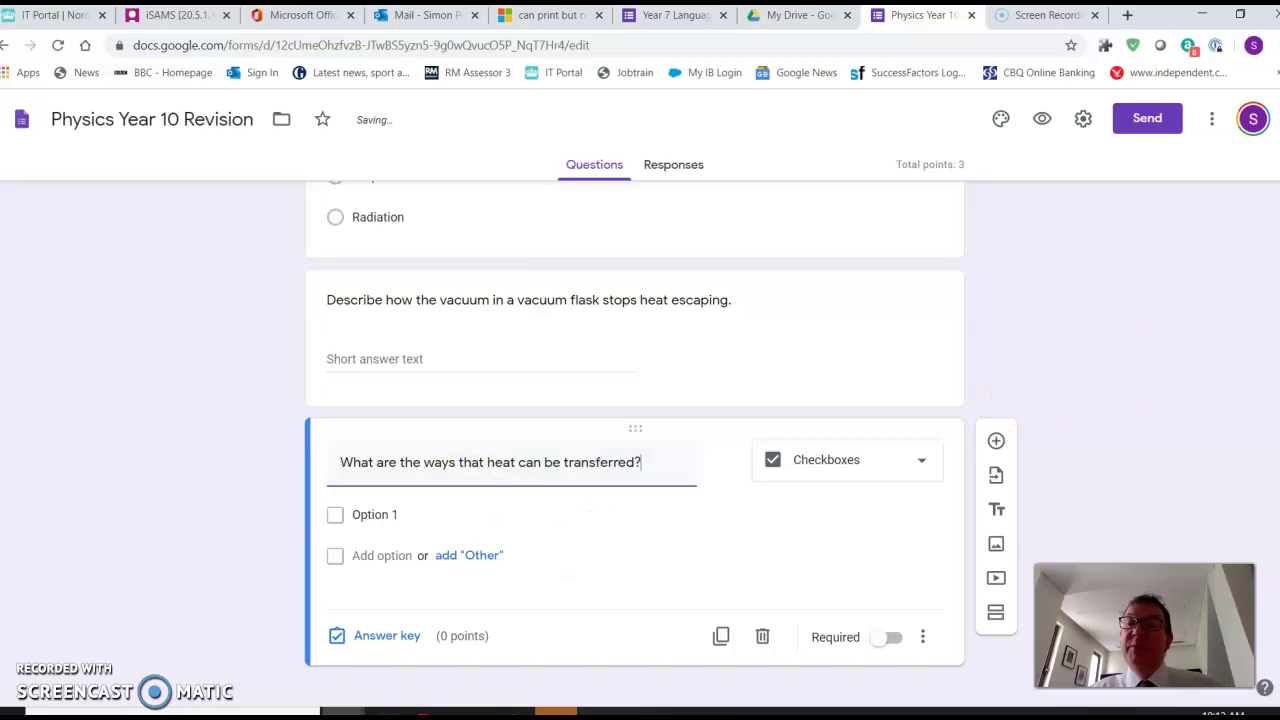
# Give the heat transfer question four checkbox options: Conduction, Convection, Rdaiation and Evaporation
pyautogui.click(376, 501)
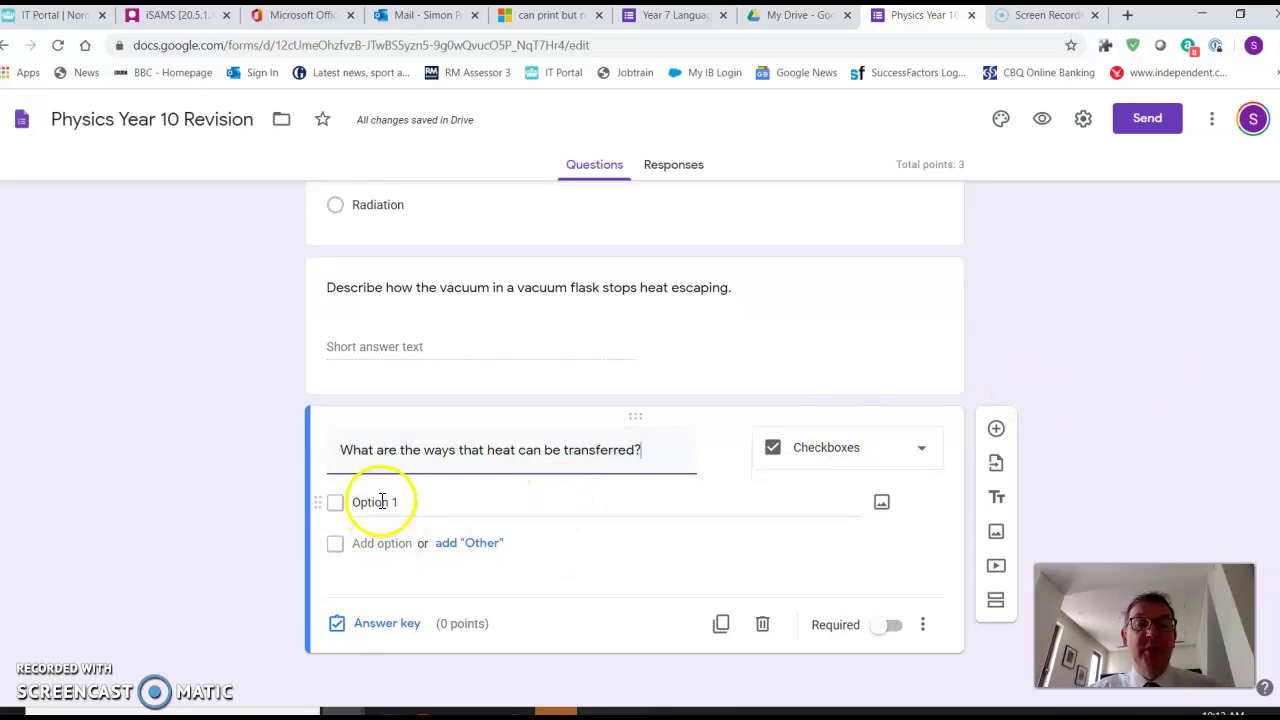
pyautogui.write('Cond')
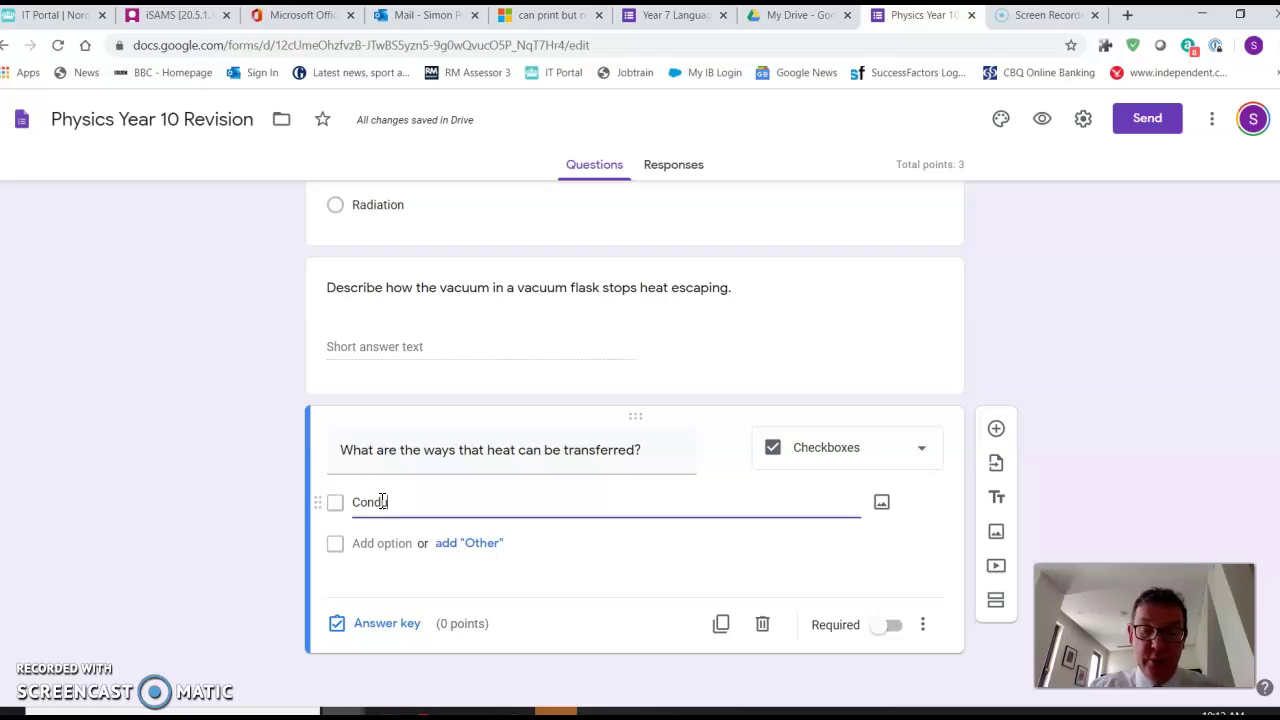
pyautogui.write('uction')
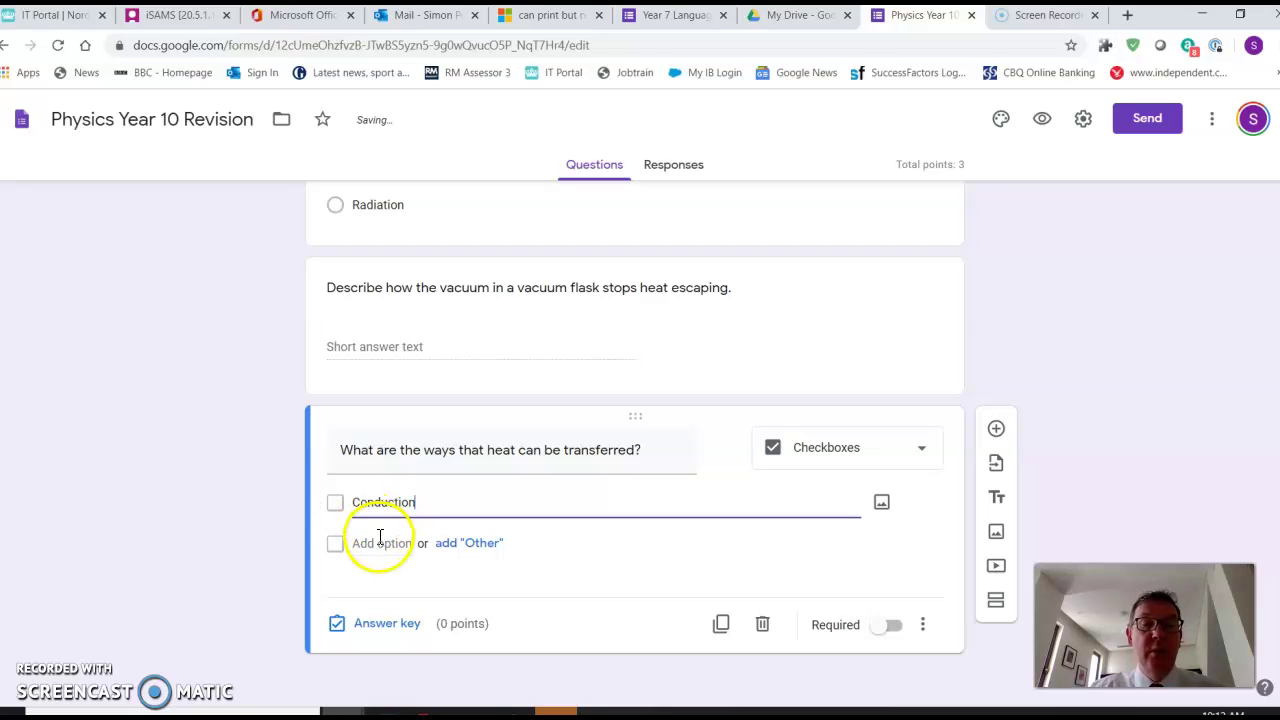
pyautogui.click(380, 542)
pyautogui.write('Convection')
pyautogui.click(382, 584)
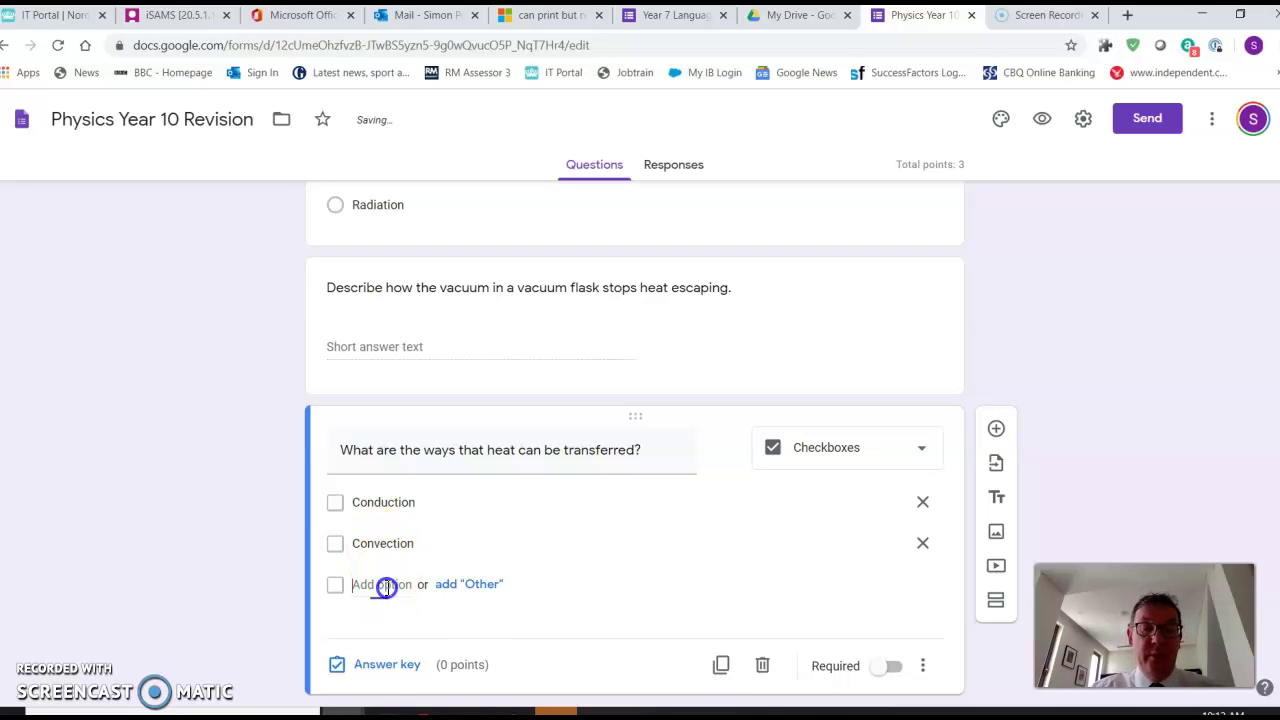
pyautogui.write('Rdaiation')
pyautogui.click(382, 625)
pyautogui.write('Evaporati')
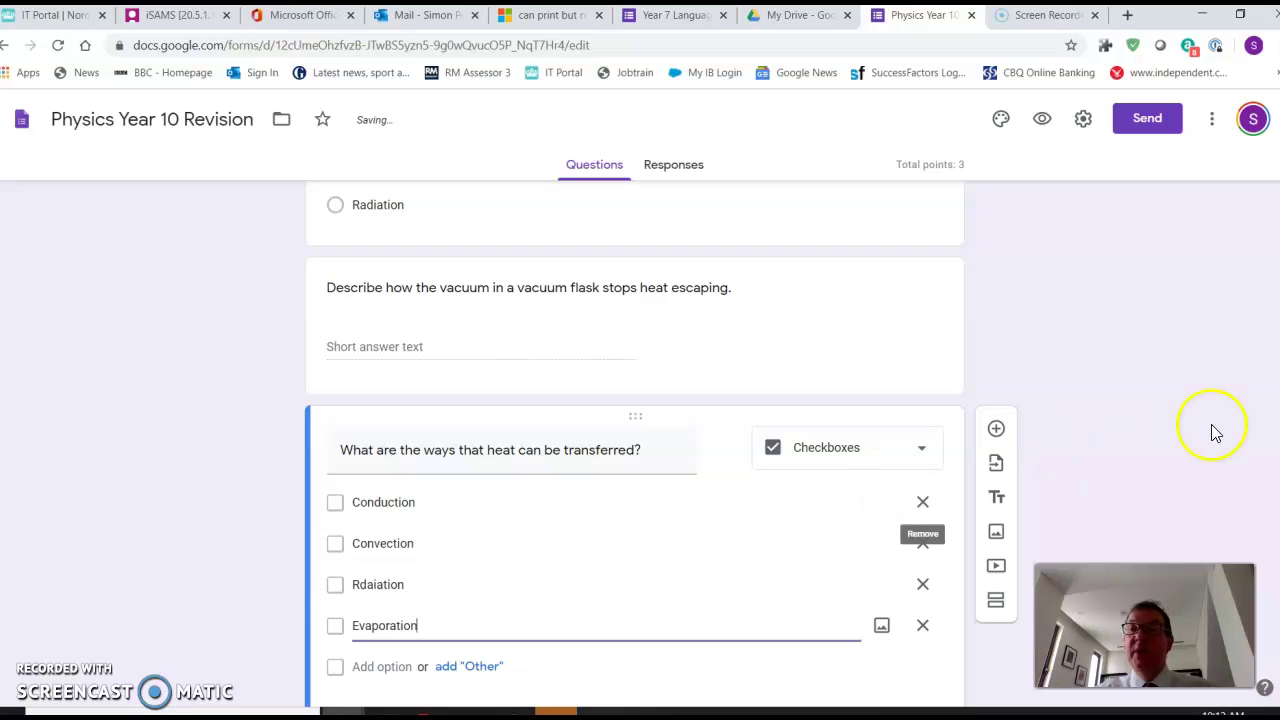
pyautogui.scroll(-1, 634, 450)
pyautogui.write('on')
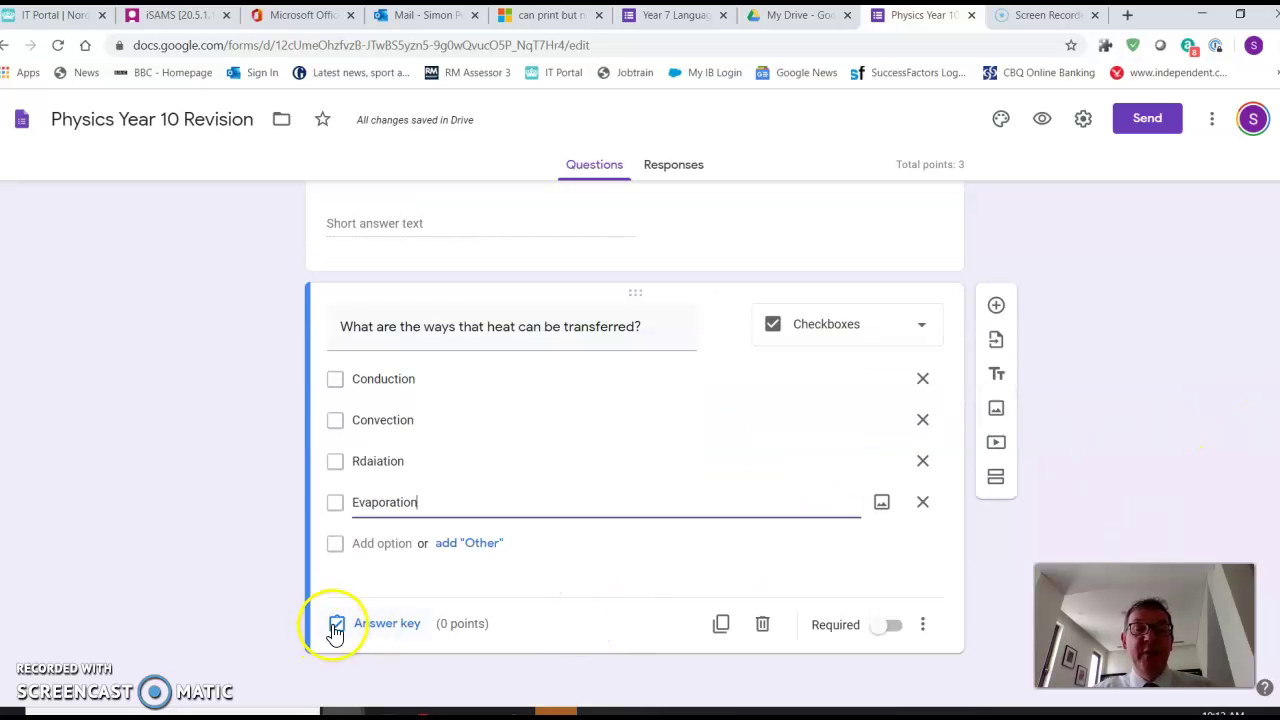
# Set the heat transfer question's answer key to 1 point with Conduction, Convection and Rdaiation as correct answers
pyautogui.click(335, 623)
pyautogui.click(343, 418)
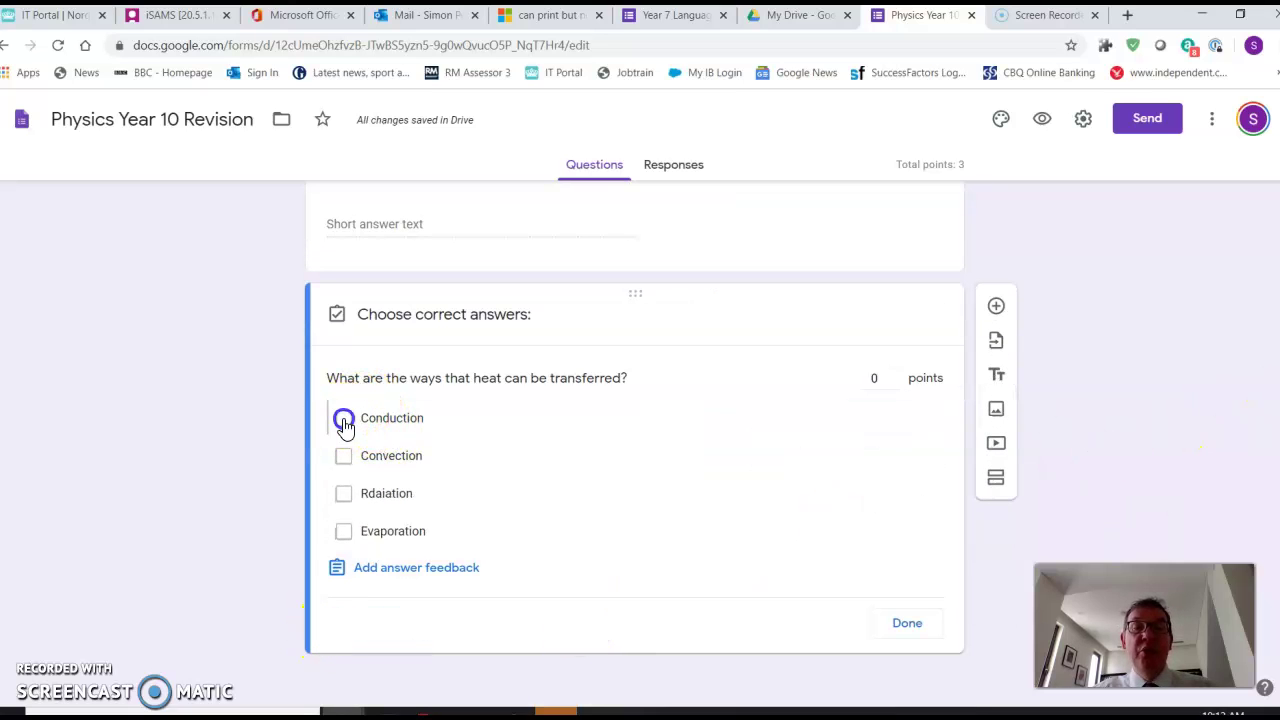
pyautogui.click(343, 456)
pyautogui.click(343, 493)
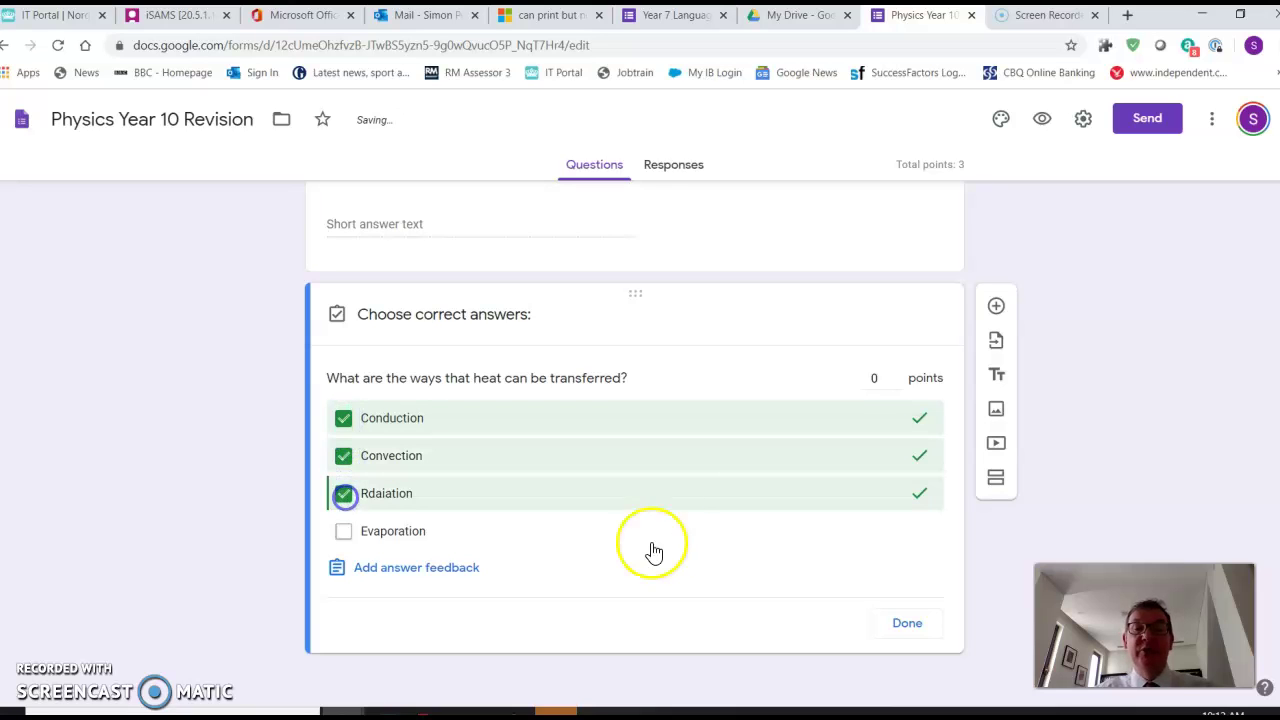
pyautogui.click(895, 373)
pyautogui.click(908, 628)
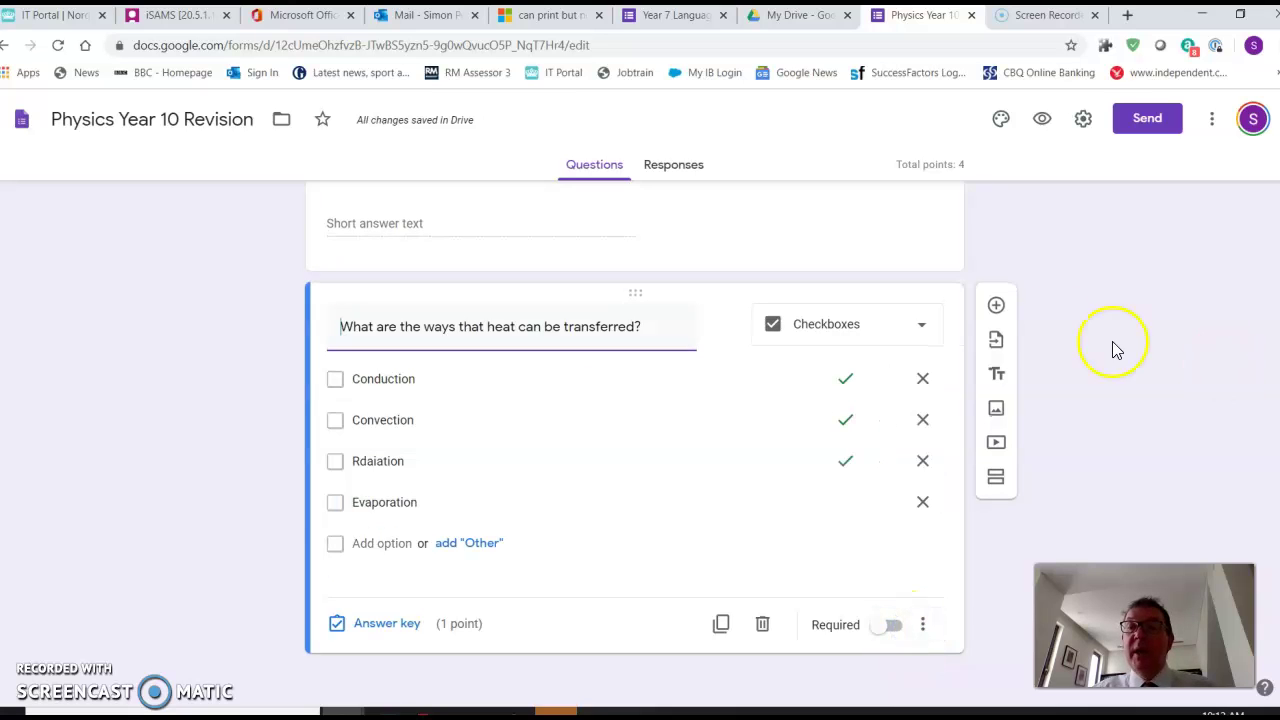
# Add a paragraph question reading "Describe how loft insulation keeps a house warm?"
pyautogui.click(996, 306)
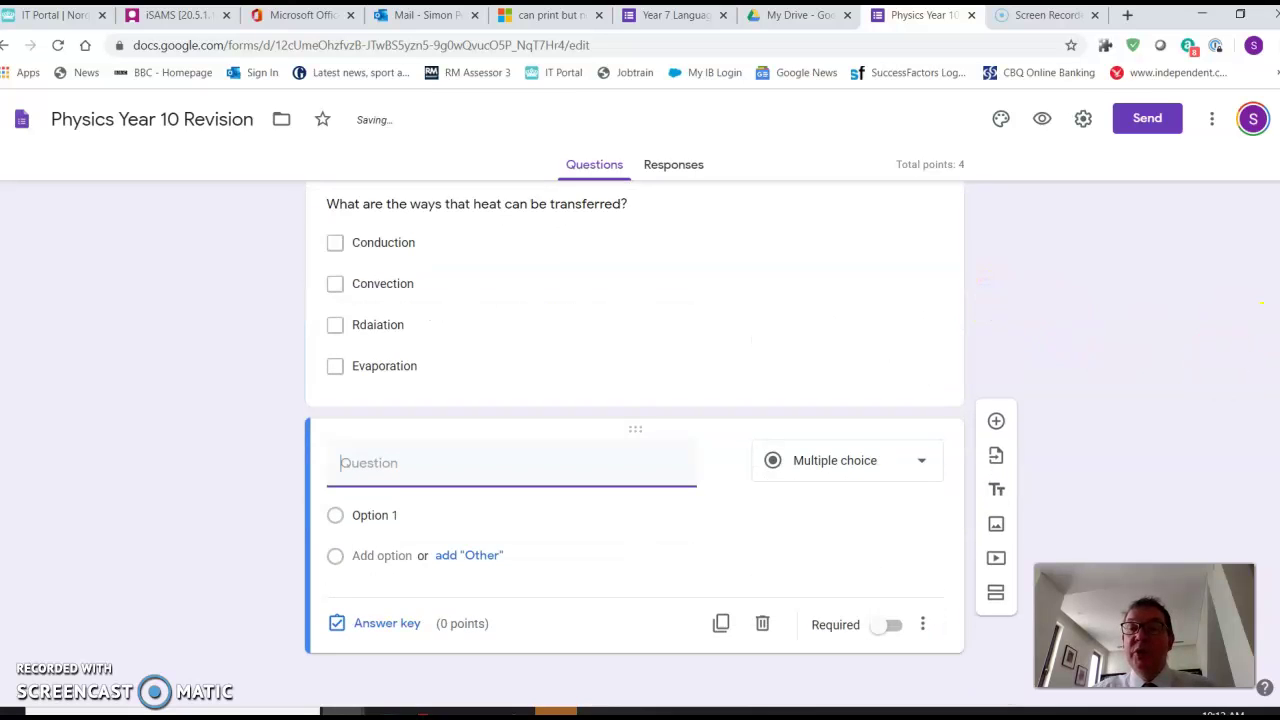
pyautogui.click(931, 478)
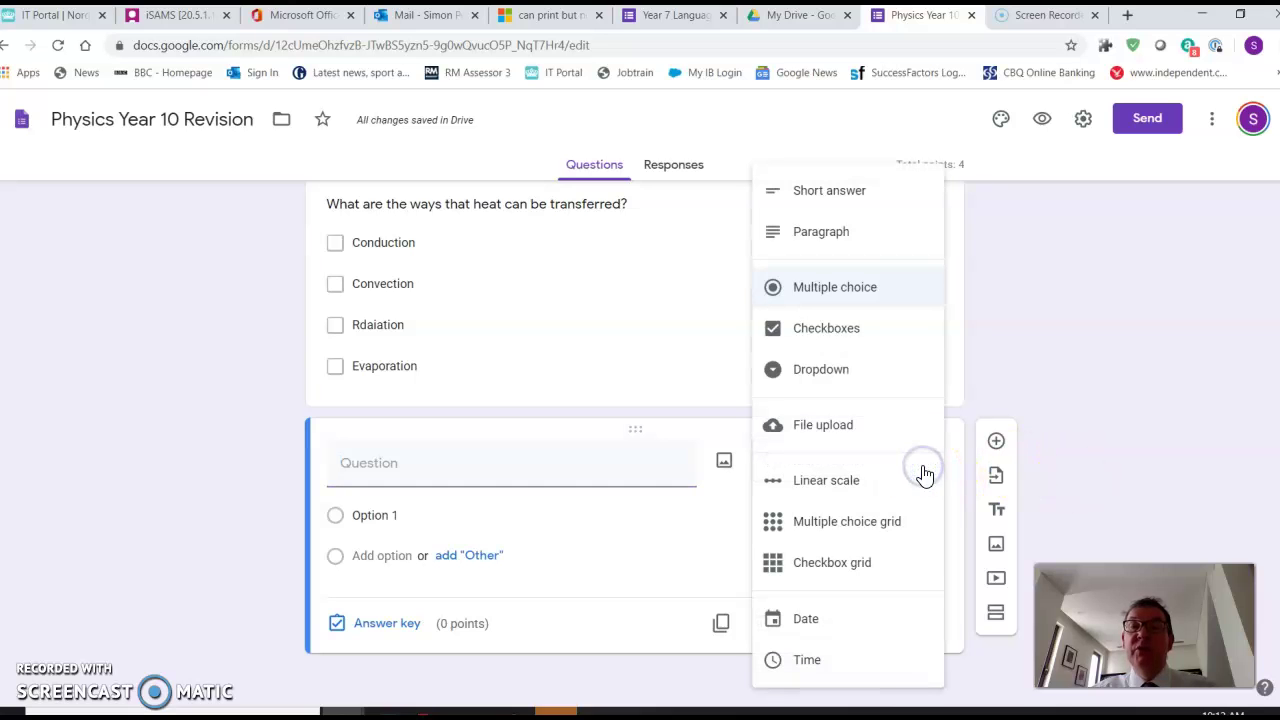
pyautogui.click(853, 236)
pyautogui.click(517, 502)
pyautogui.write('Describe ')
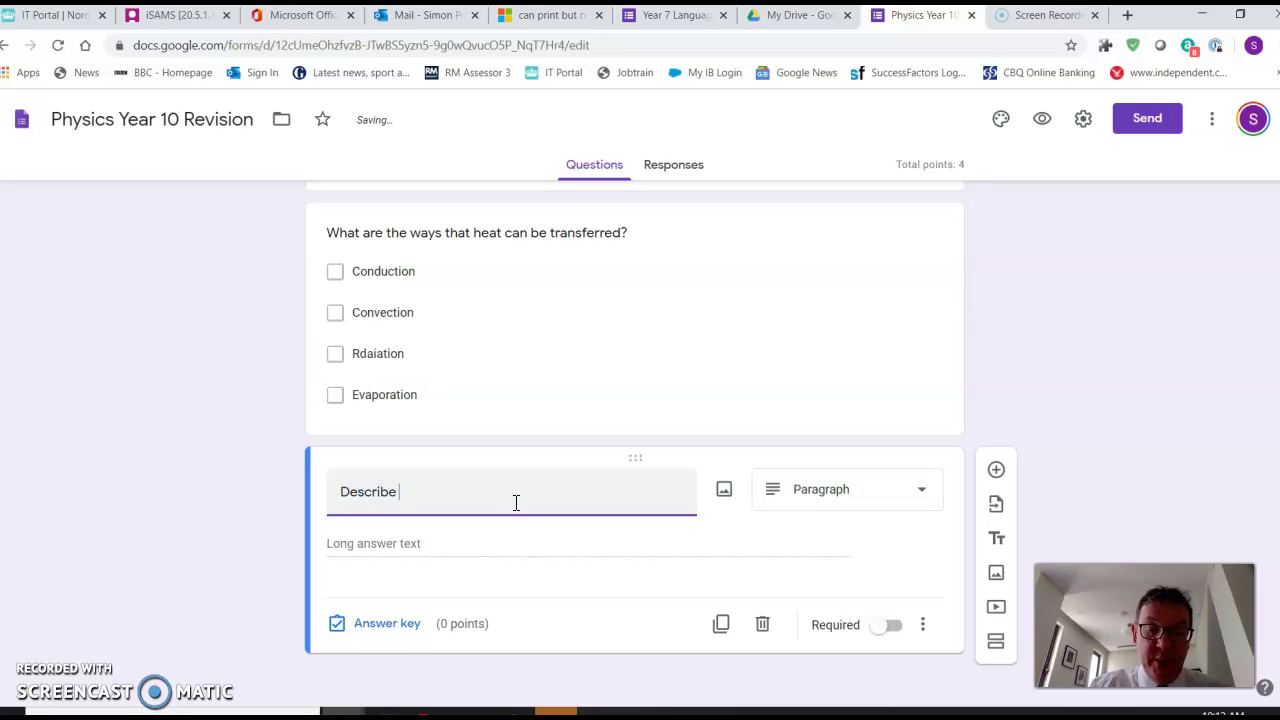
pyautogui.write('how loft ')
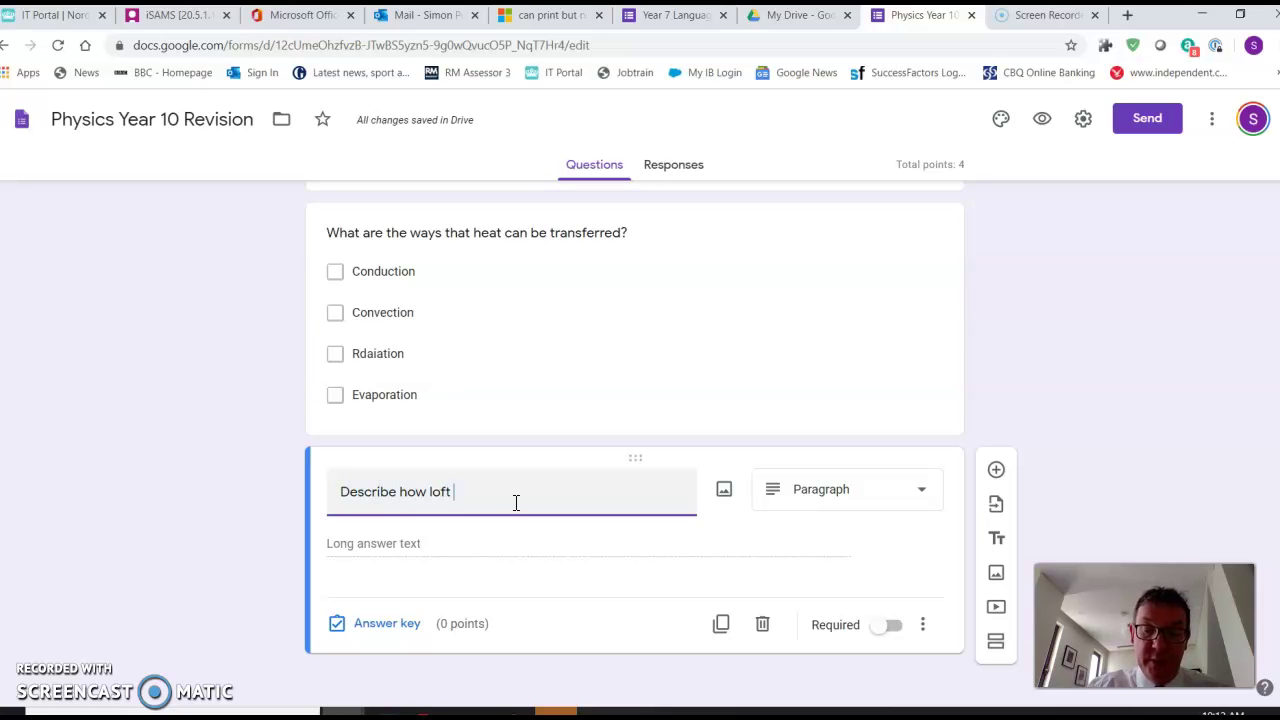
pyautogui.write('insulation keeps a ')
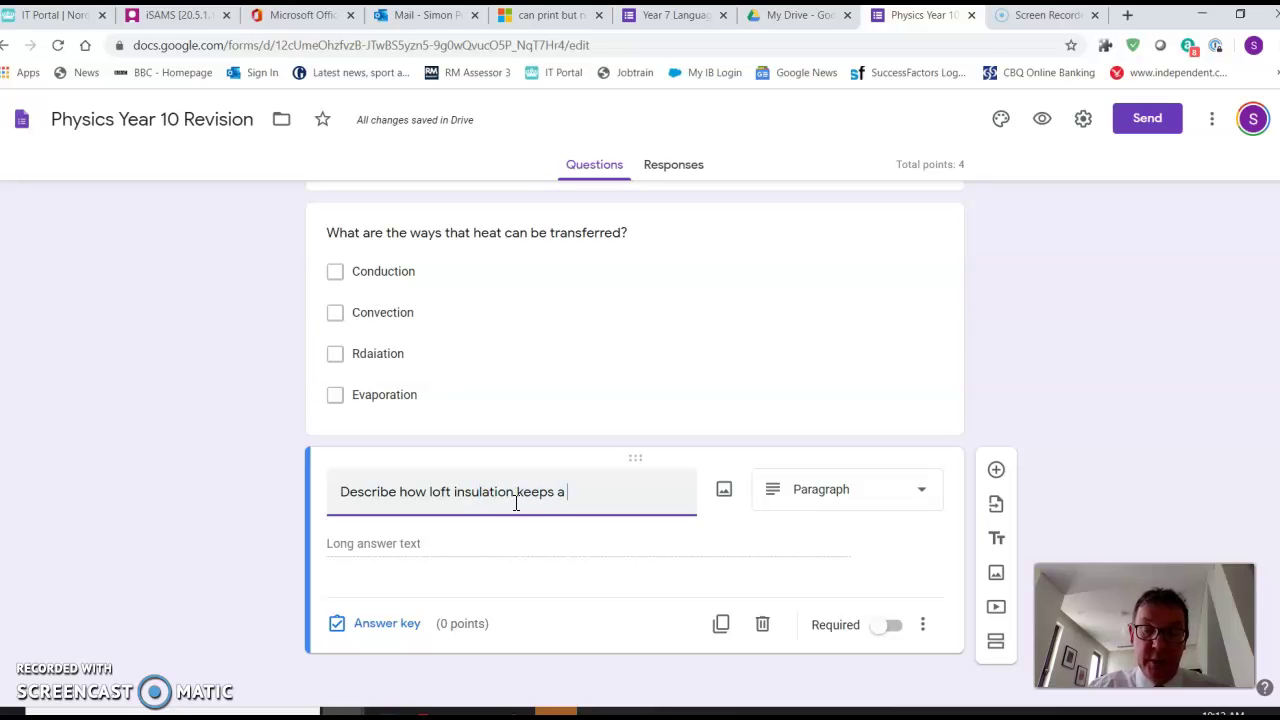
pyautogui.write('house warm?')
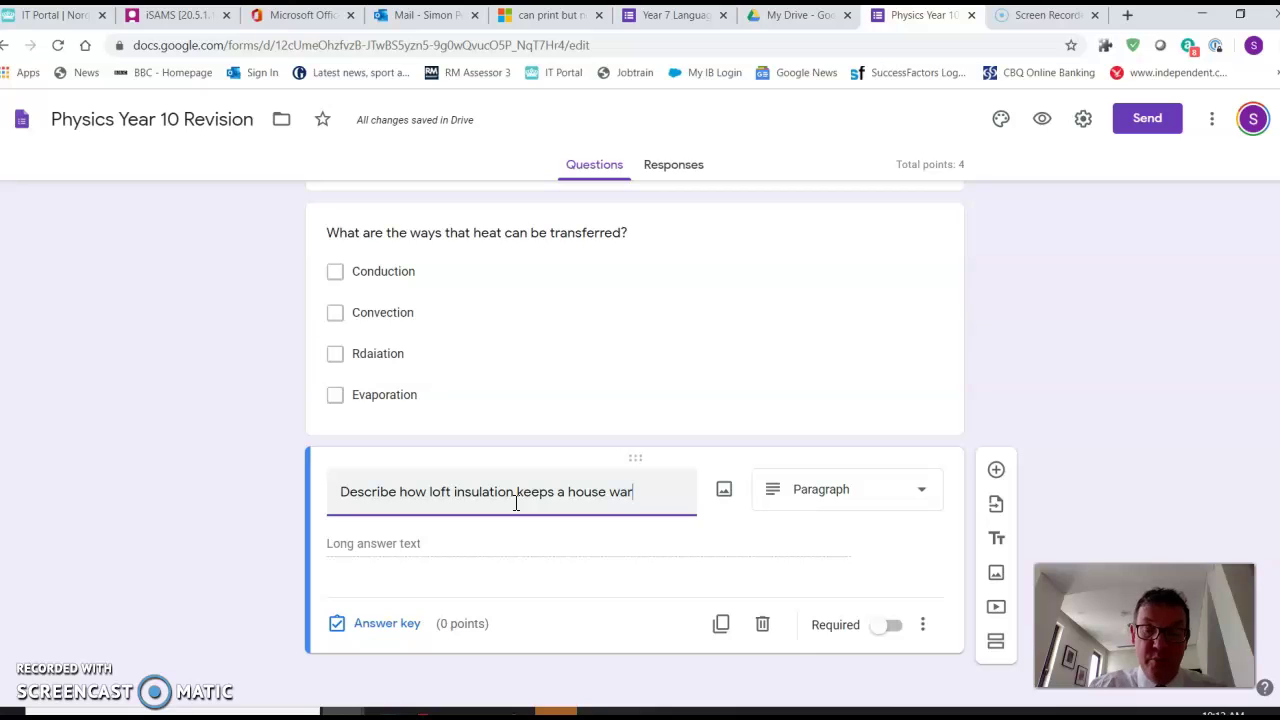
# Set the points for the loft insulation question to 3 in its answer key
pyautogui.click(336, 625)
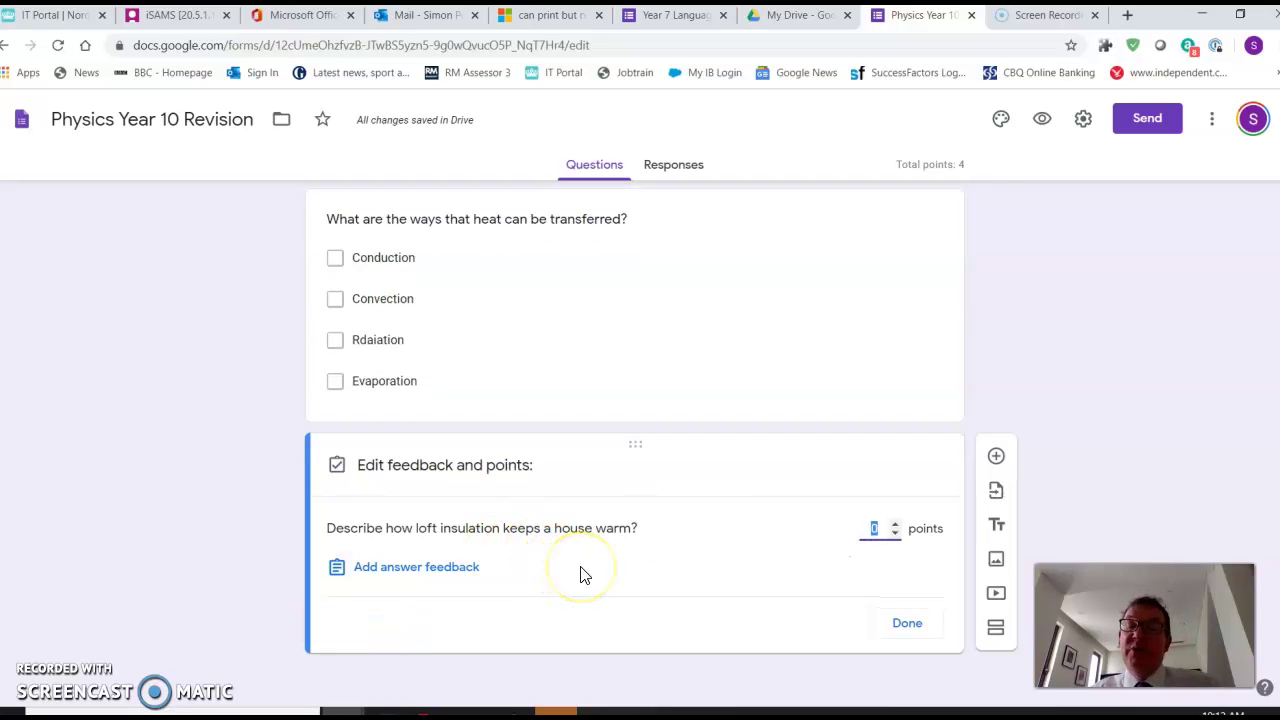
pyautogui.click(895, 525)
pyautogui.click(895, 525)
pyautogui.click(896, 526)
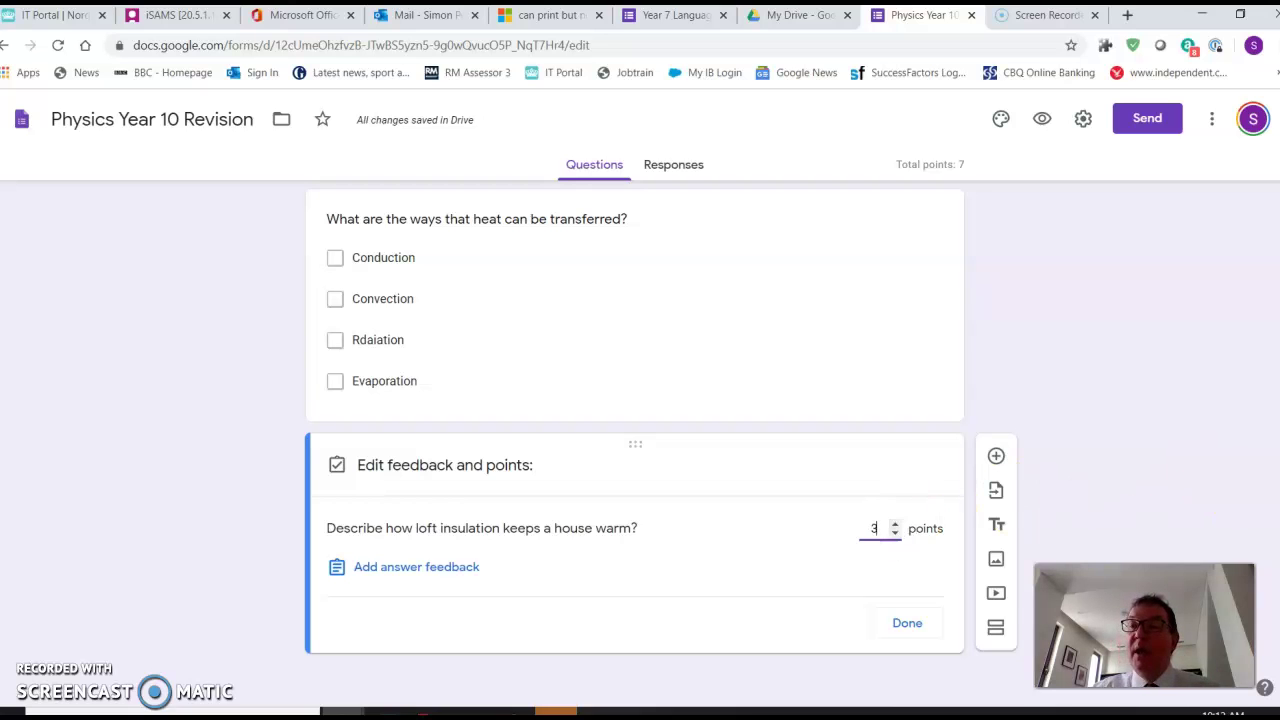
# Copy the shortened link for sharing the quiz and close the send options
pyautogui.scroll(5, 635, 450)
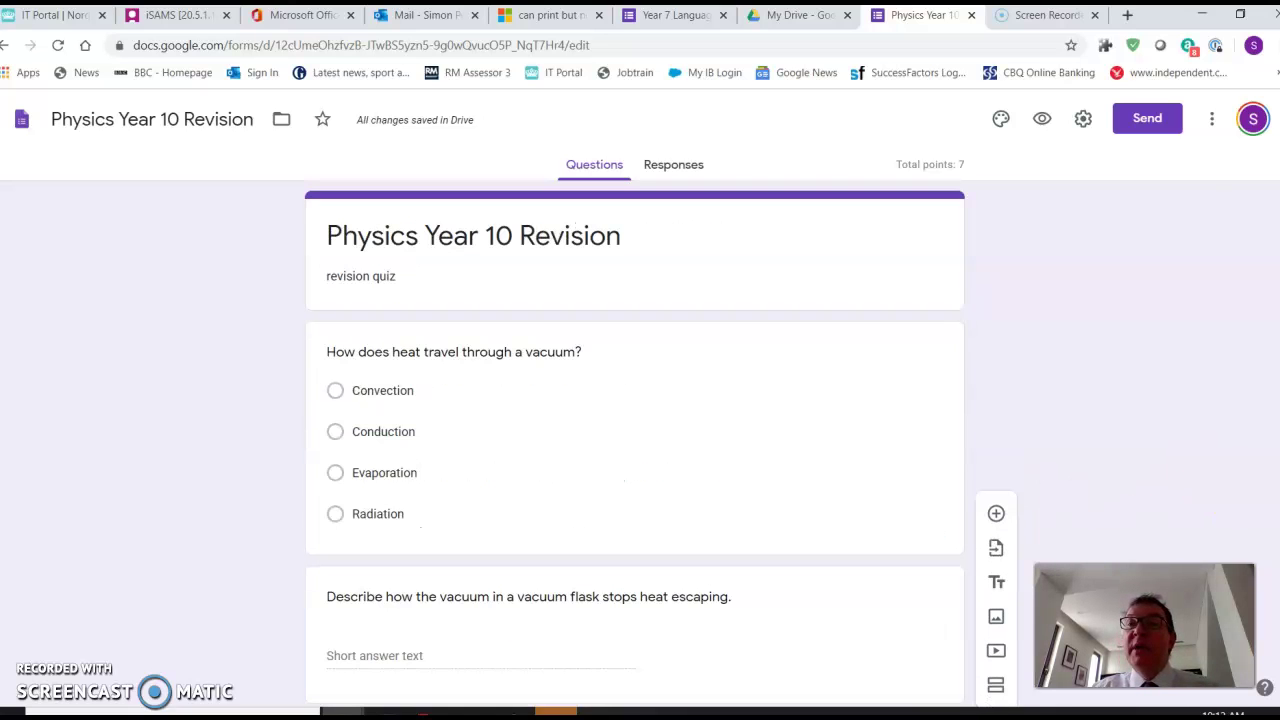
pyautogui.click(1140, 122)
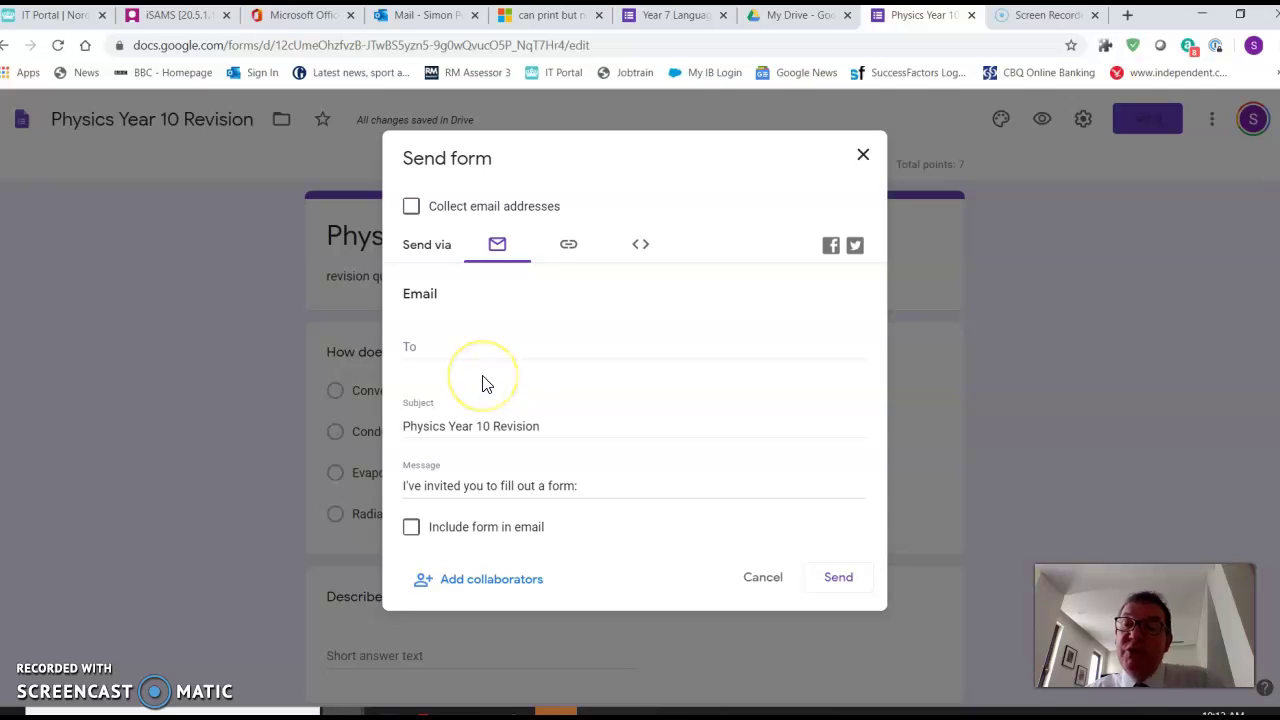
pyautogui.click(569, 247)
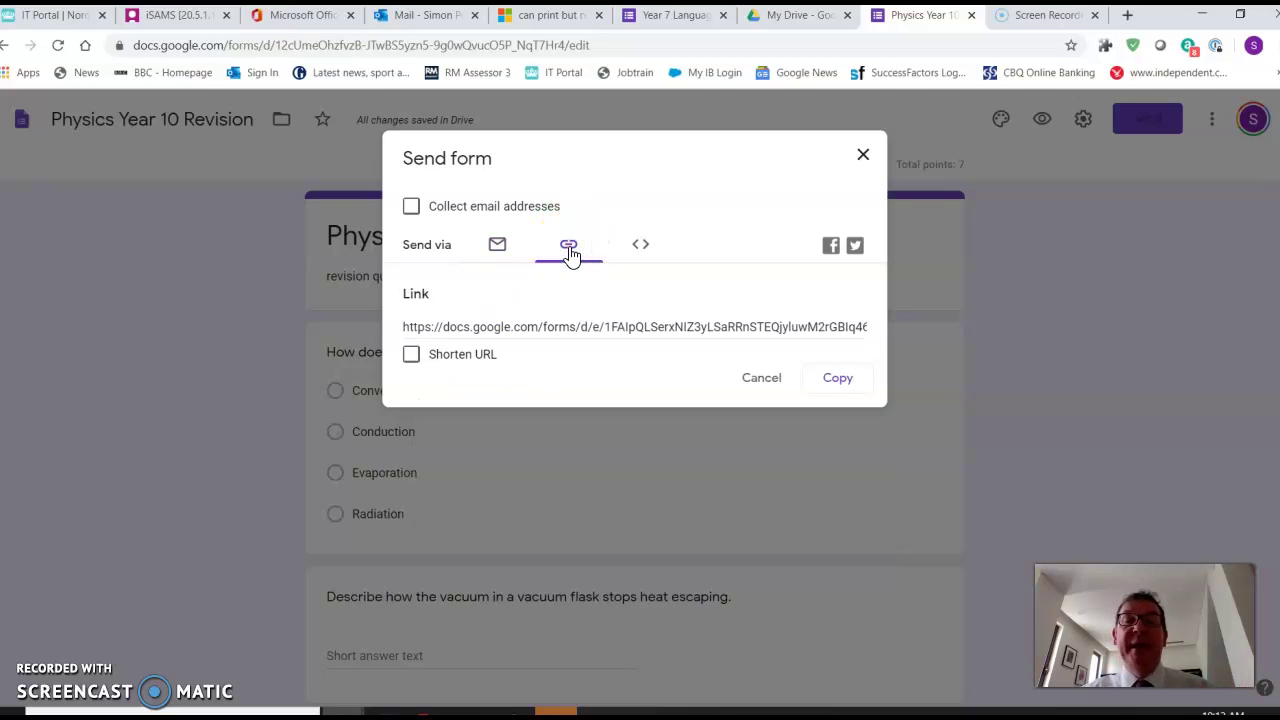
pyautogui.click(411, 355)
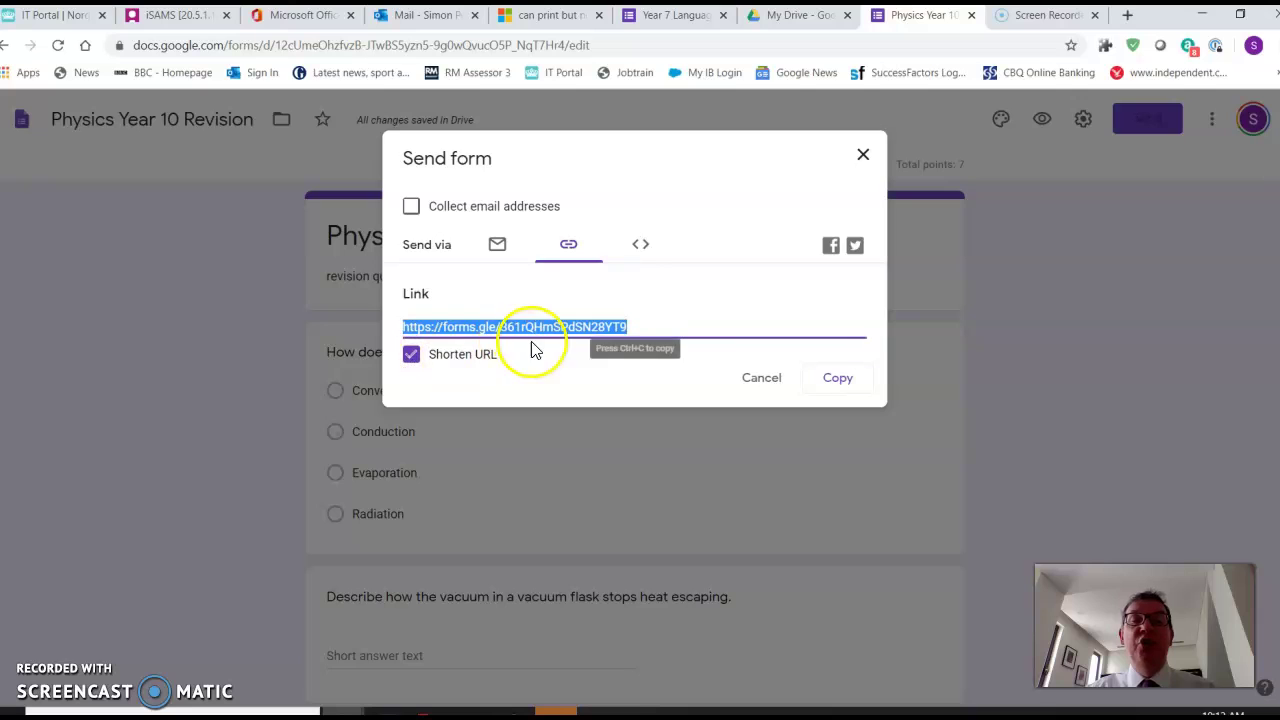
pyautogui.click(836, 385)
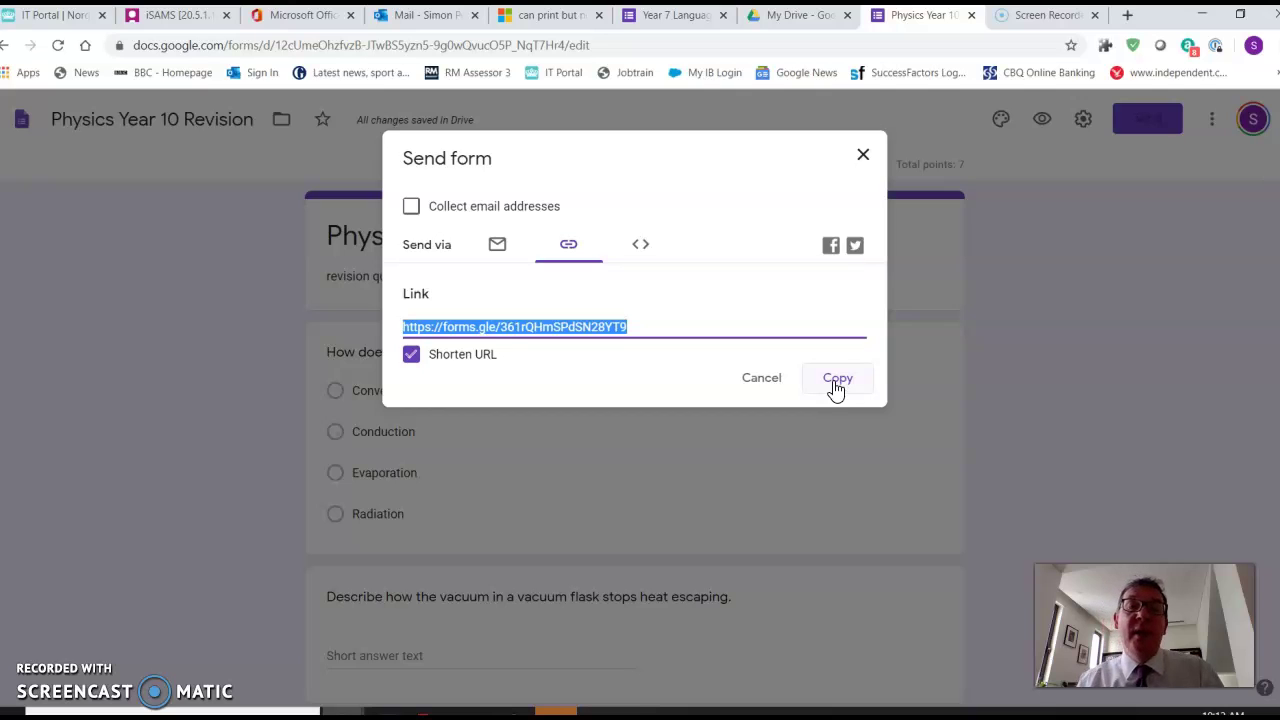
pyautogui.click(836, 386)
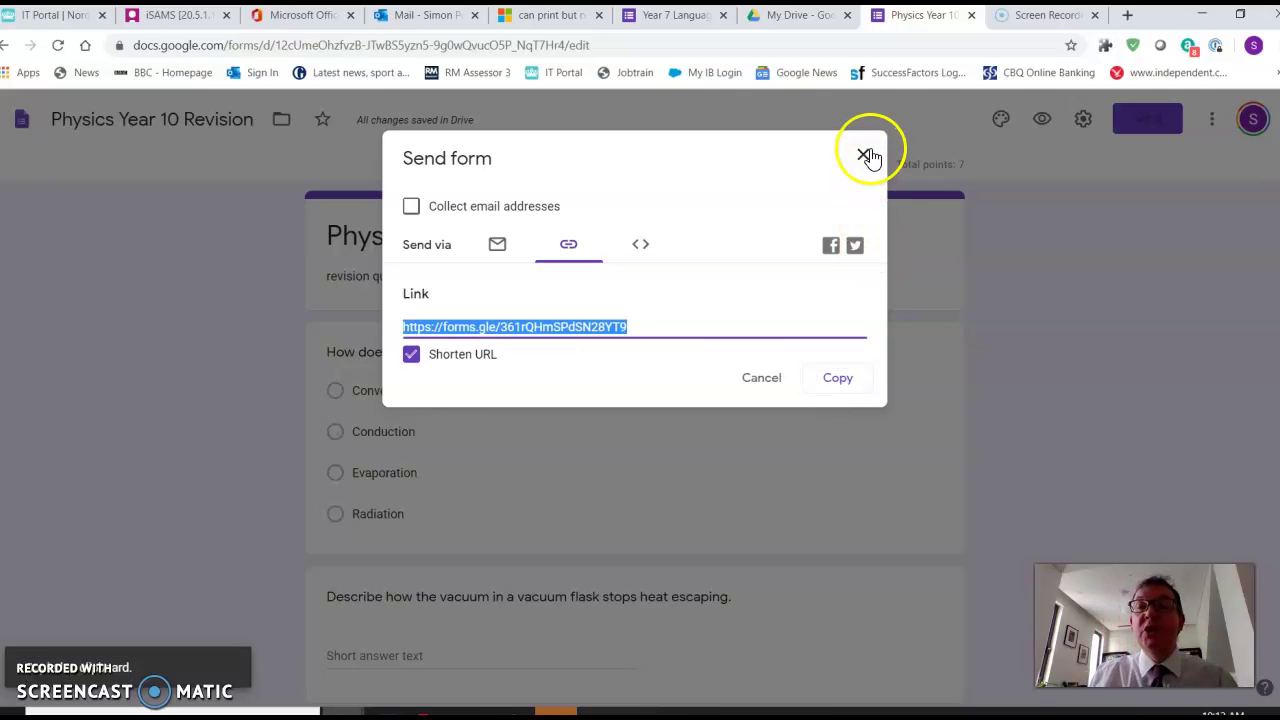
pyautogui.click(864, 158)
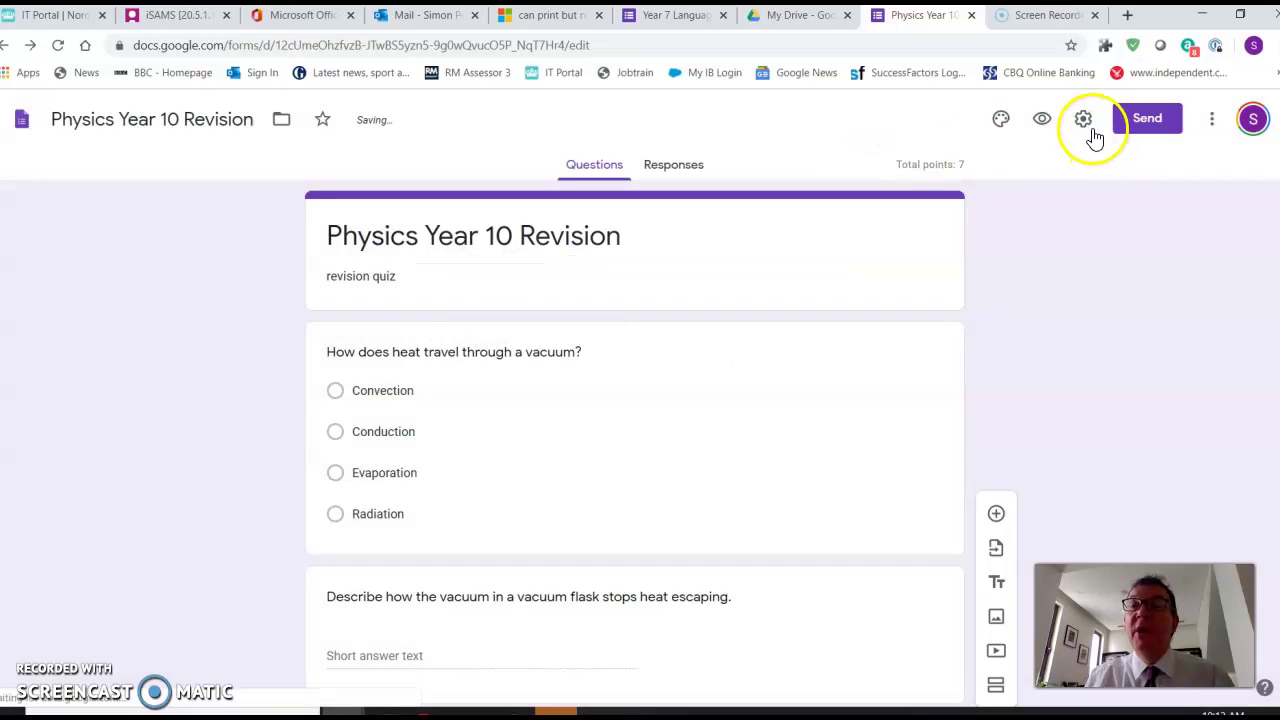
# Preview the quiz as a respondent, check all four questions and their points, and close the preview
pyautogui.click(1213, 122)
pyautogui.click(1213, 122)
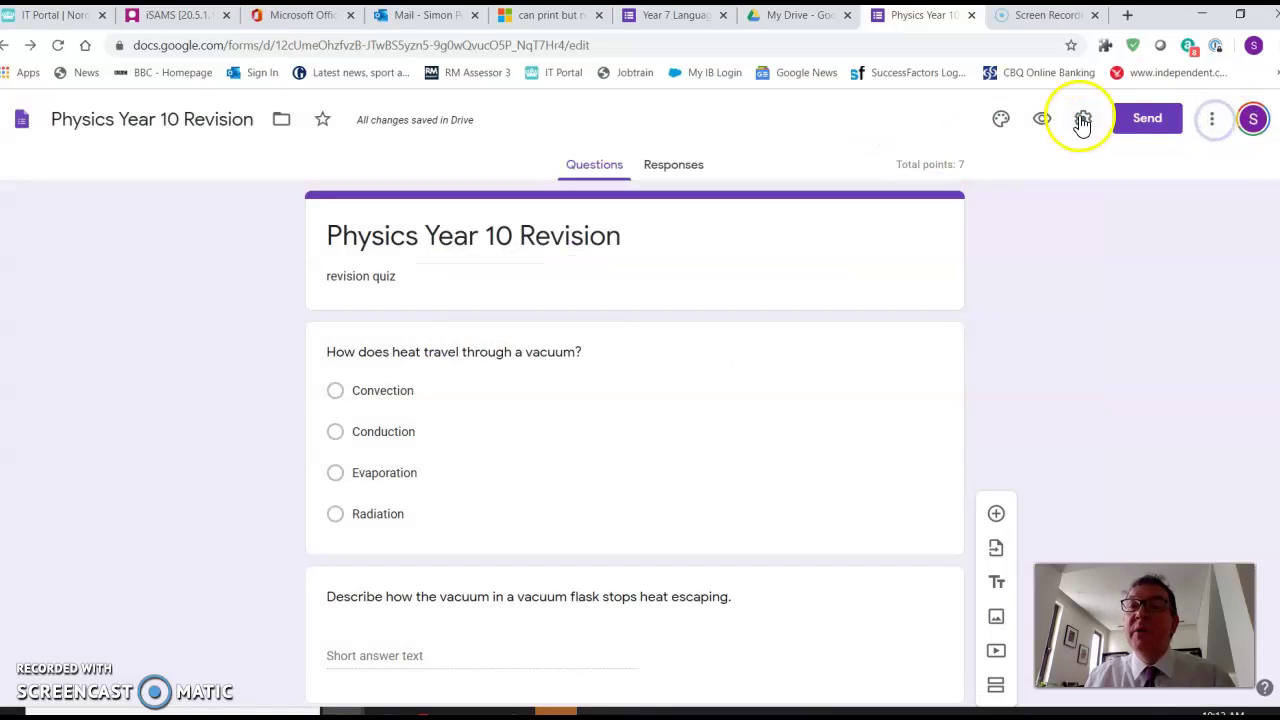
pyautogui.click(1041, 119)
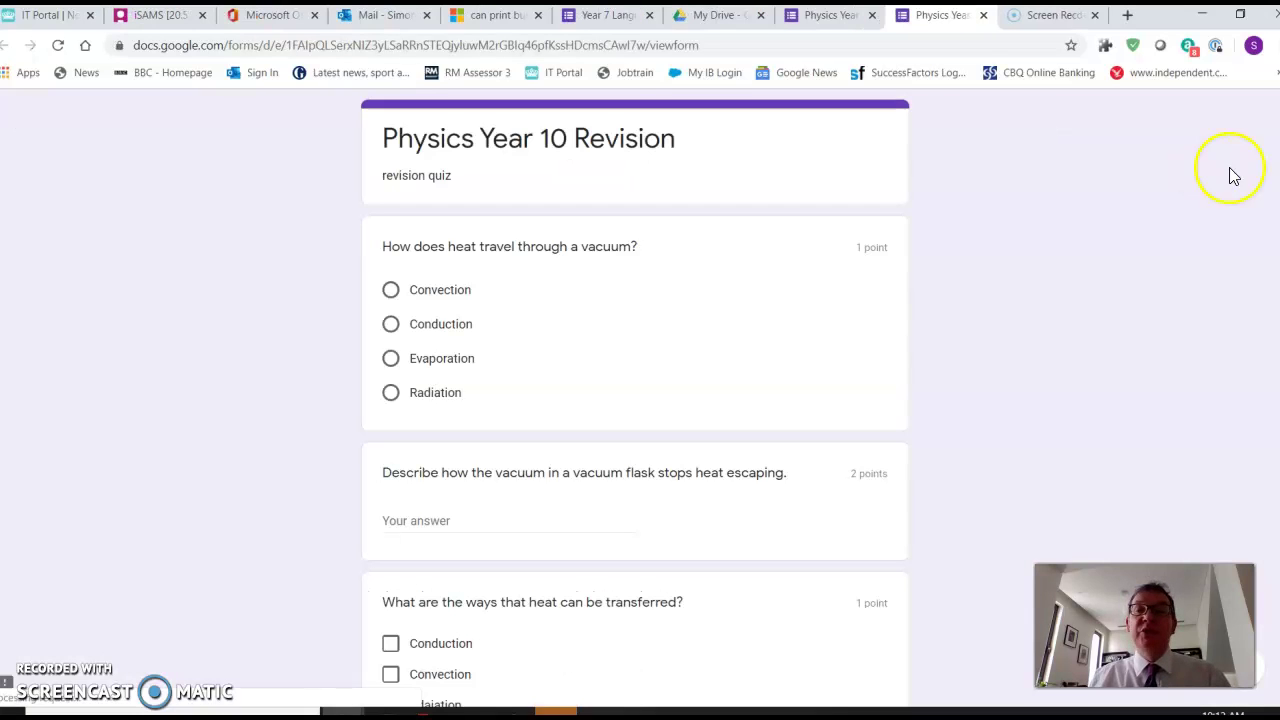
pyautogui.scroll(-4, 635, 400)
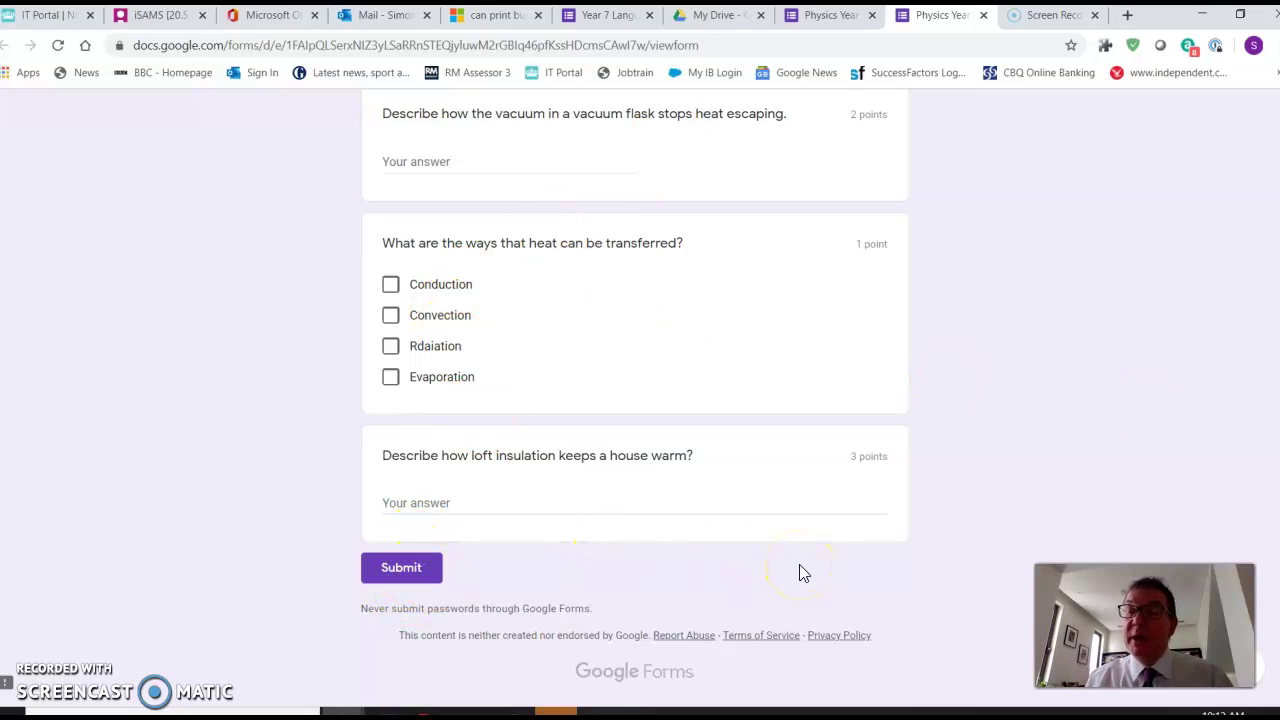
pyautogui.scroll(4, 1094, 543)
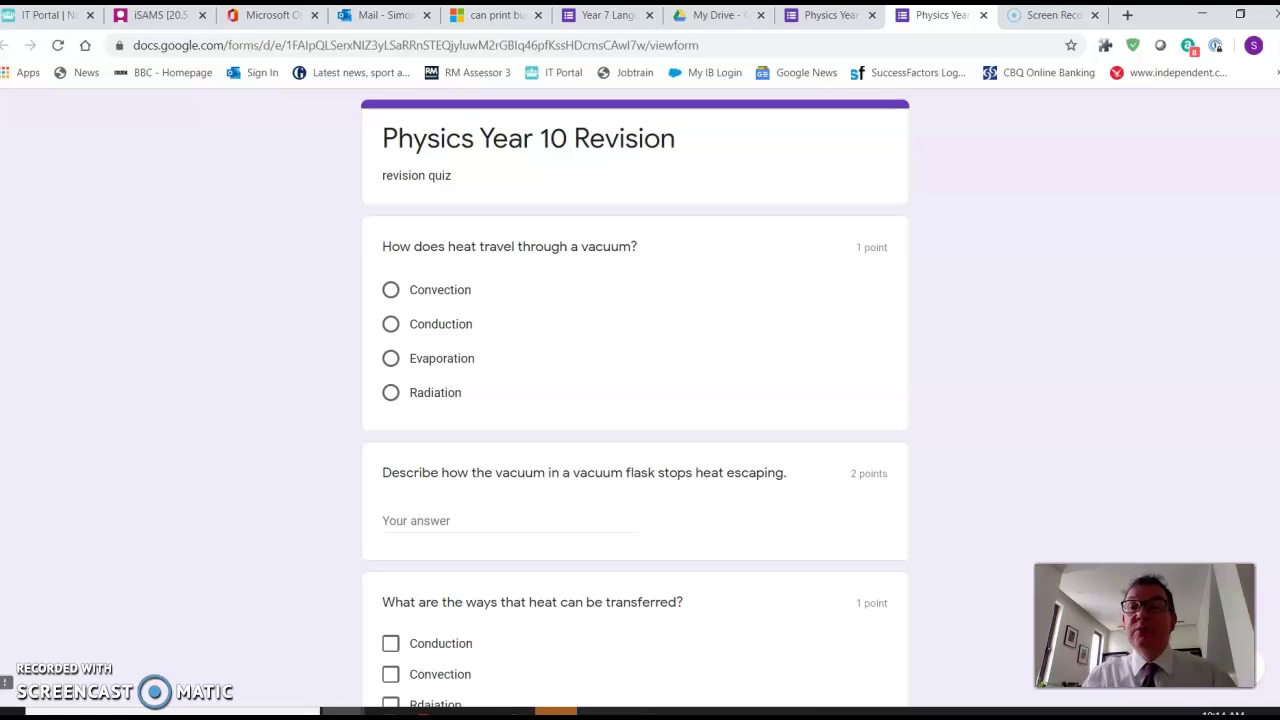
pyautogui.scroll(-2, 634, 400)
pyautogui.scroll(2, 634, 400)
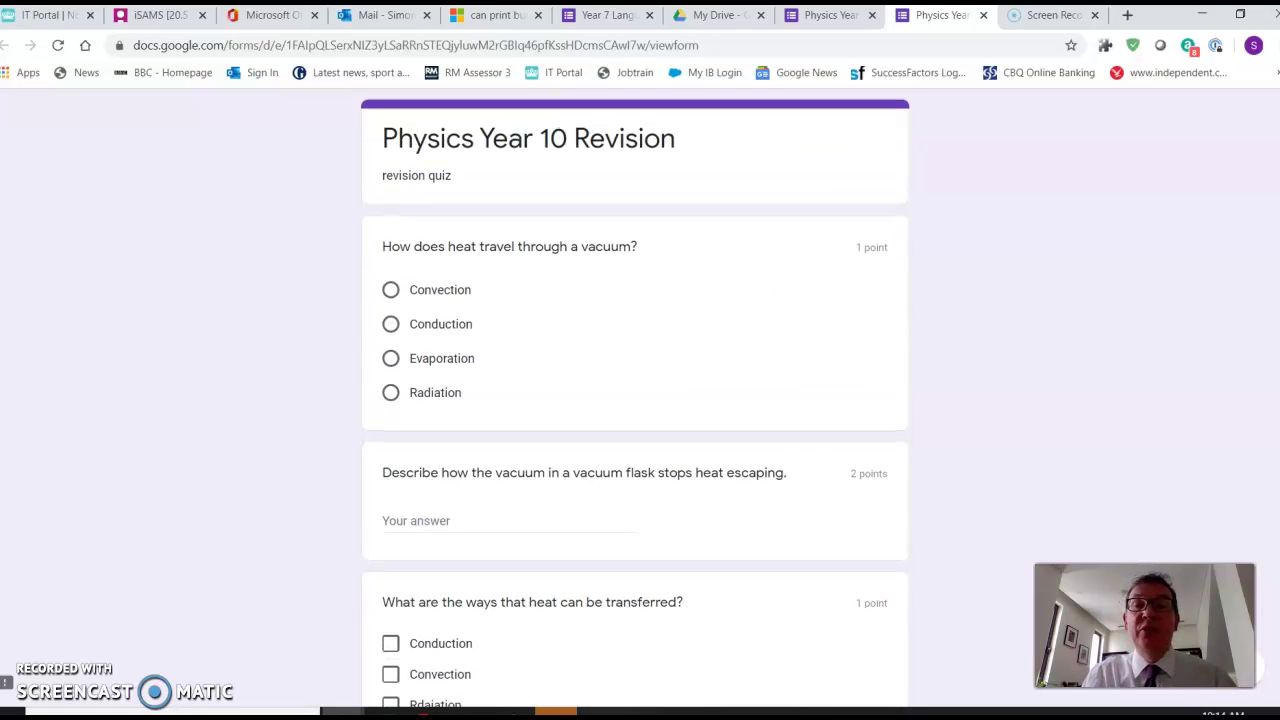
pyautogui.click(983, 15)
# Insert the image "Vacuum flask.jpg" from the Pictures folder into the question "How does heat travel through a vacuum?"
pyautogui.click(563, 468)
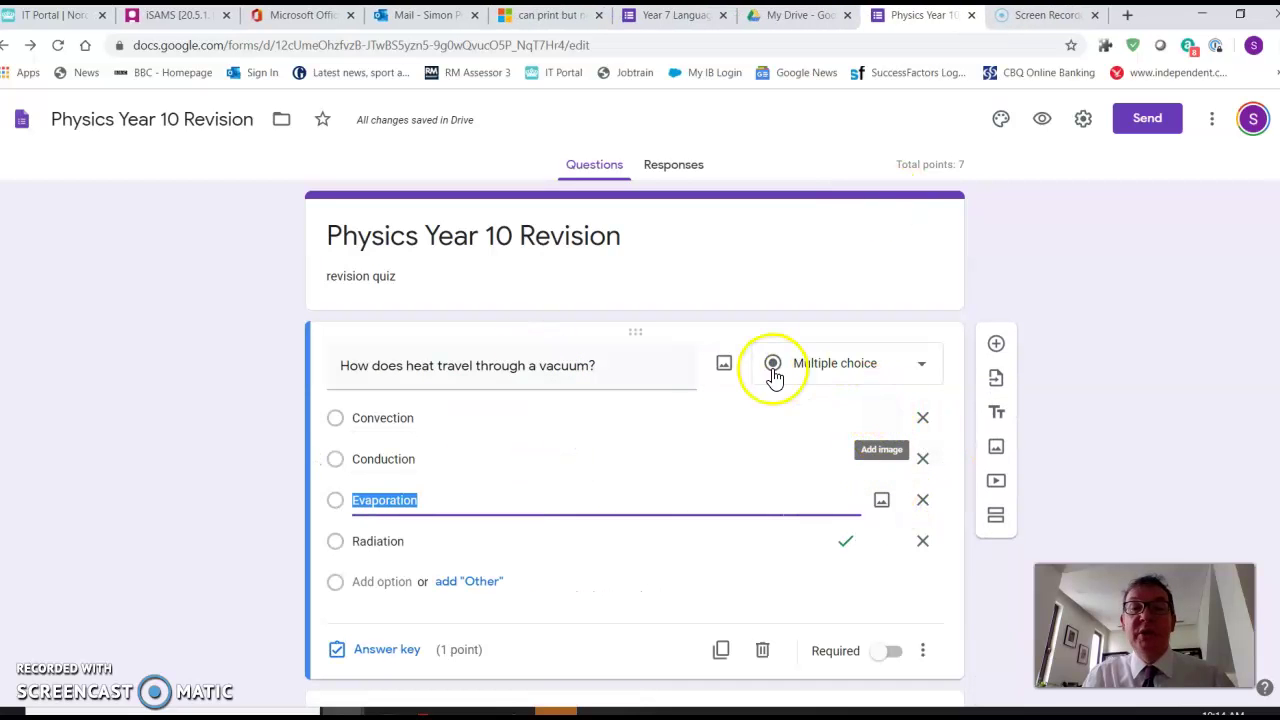
pyautogui.click(724, 366)
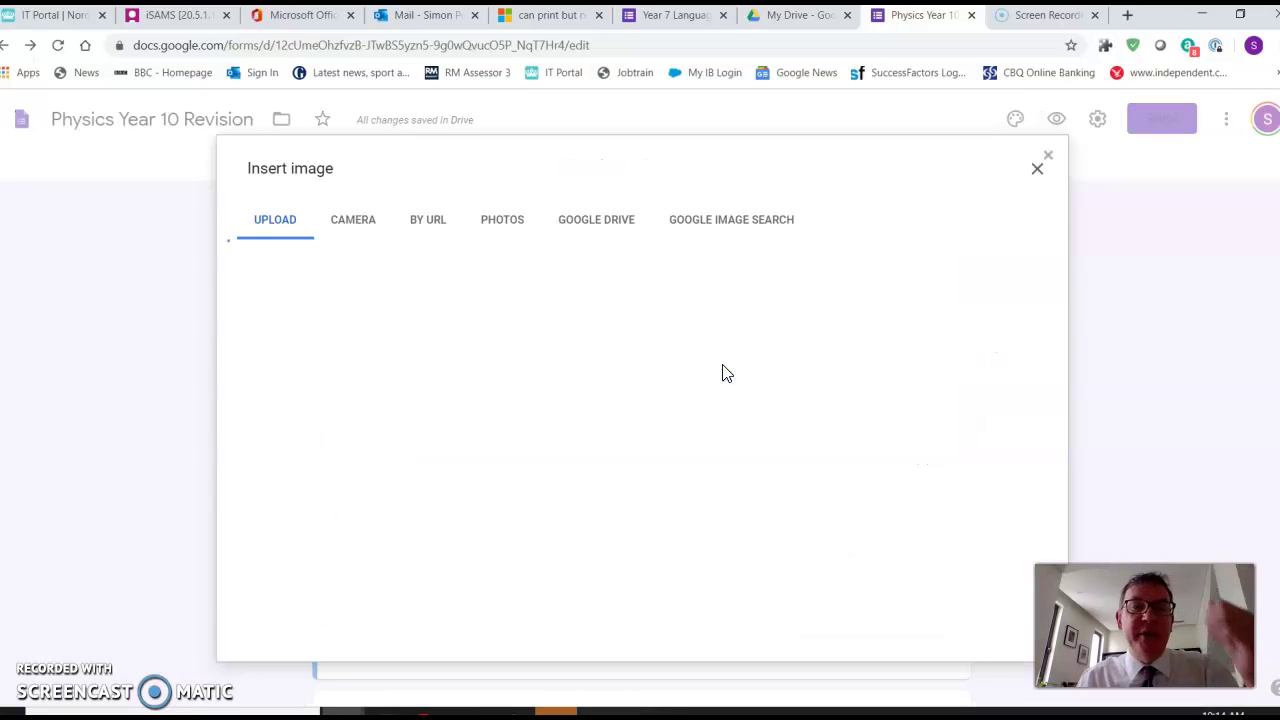
pyautogui.click(652, 508)
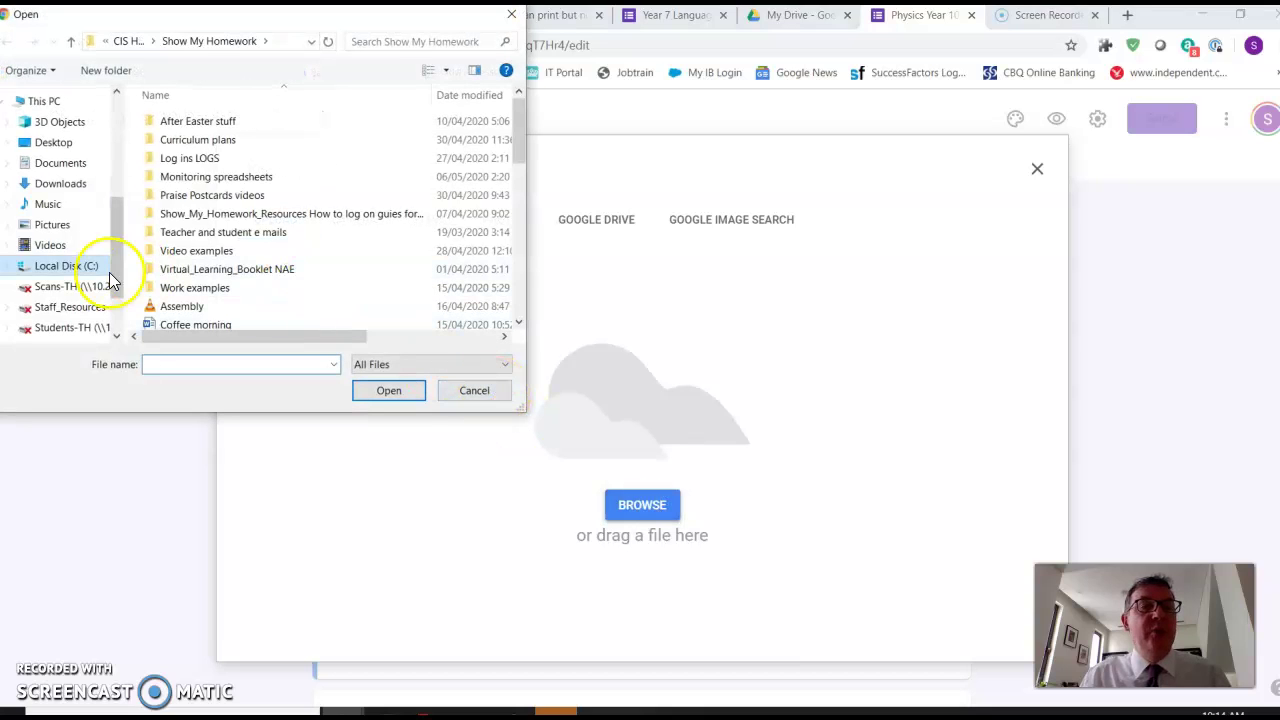
pyautogui.click(50, 226)
pyautogui.click(157, 364)
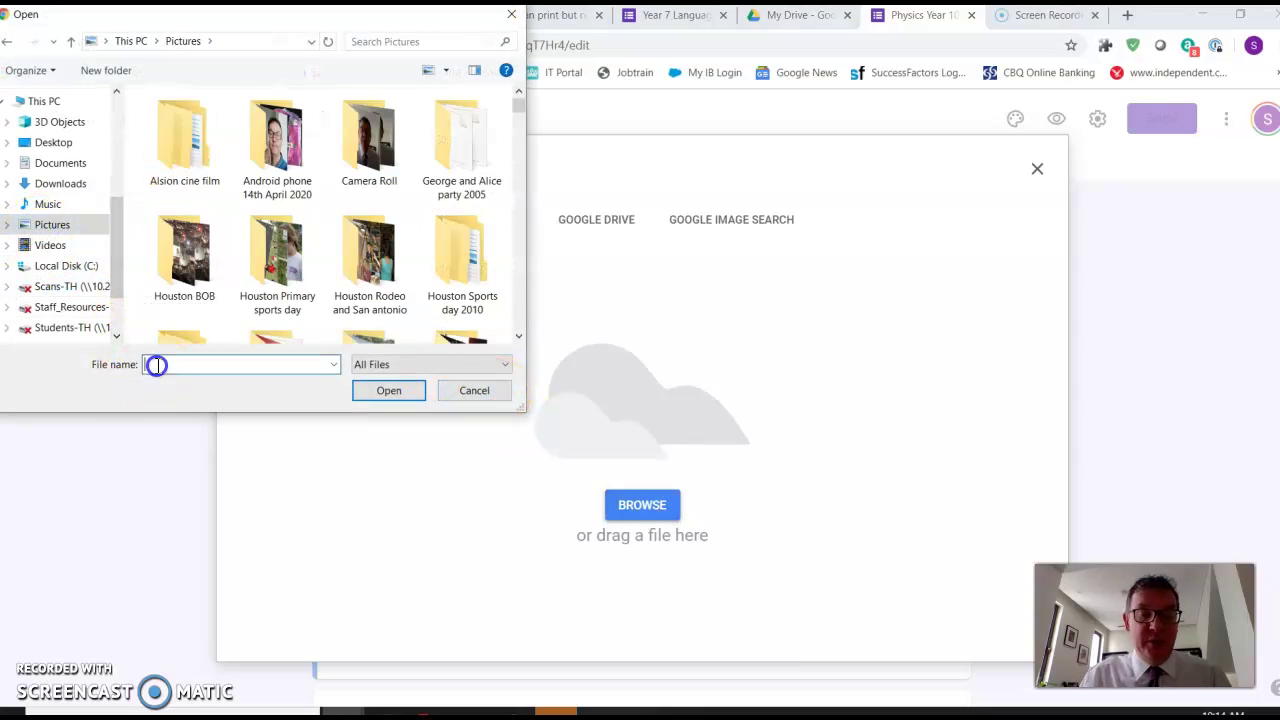
pyautogui.write('vac')
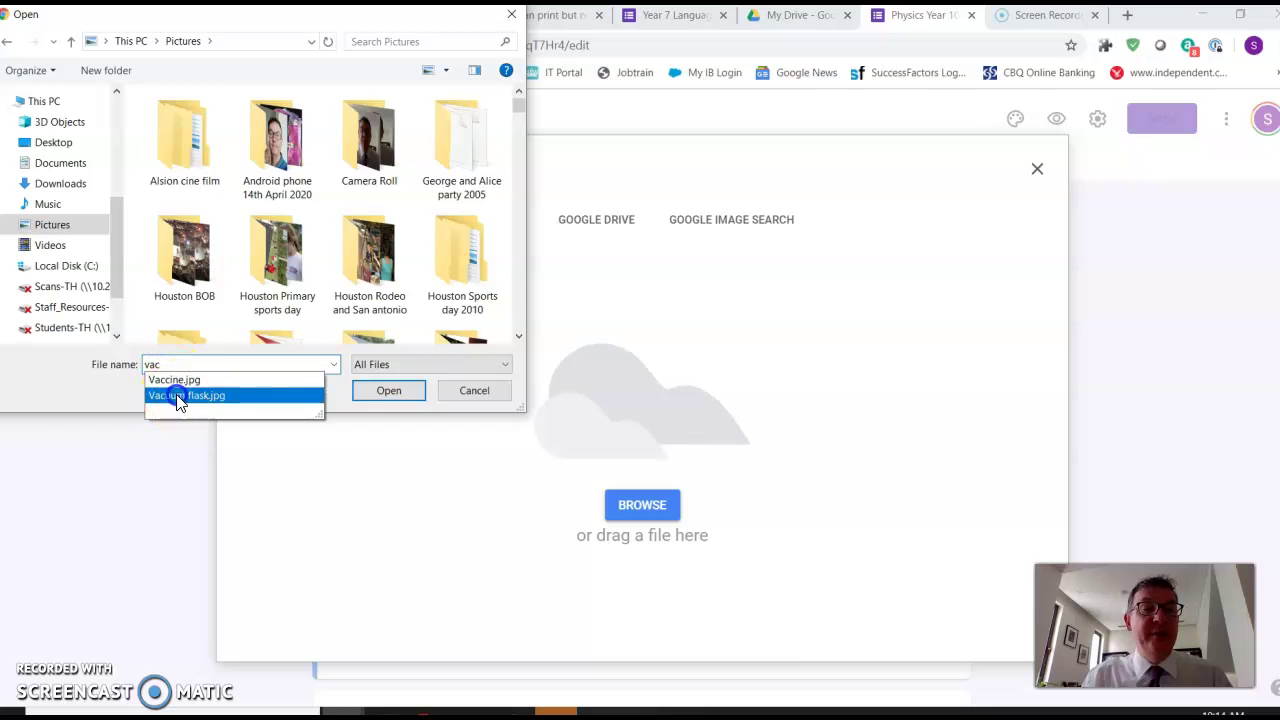
pyautogui.click(176, 396)
pyautogui.click(389, 388)
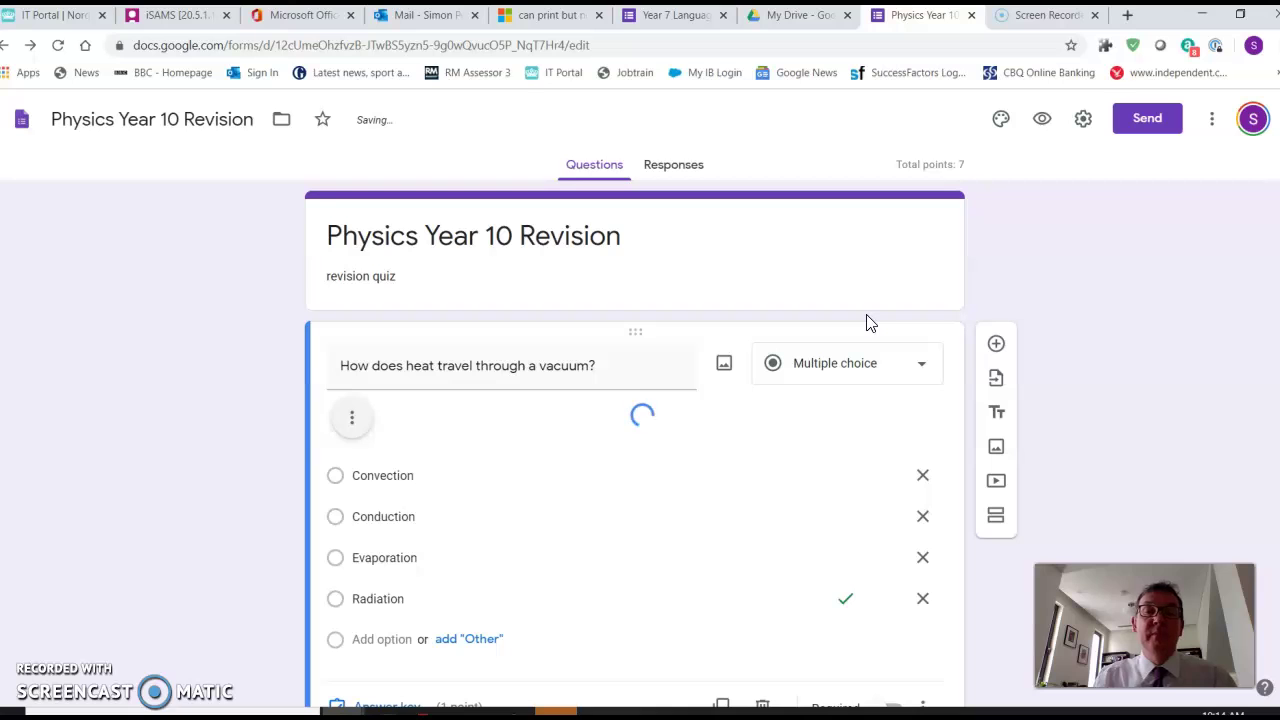
# Shrink the vacuum flask image in the first question proportionally to about 60% of its inserted width
pyautogui.scroll(-2, 640, 445)
pyautogui.scroll(-3, 737, 491)
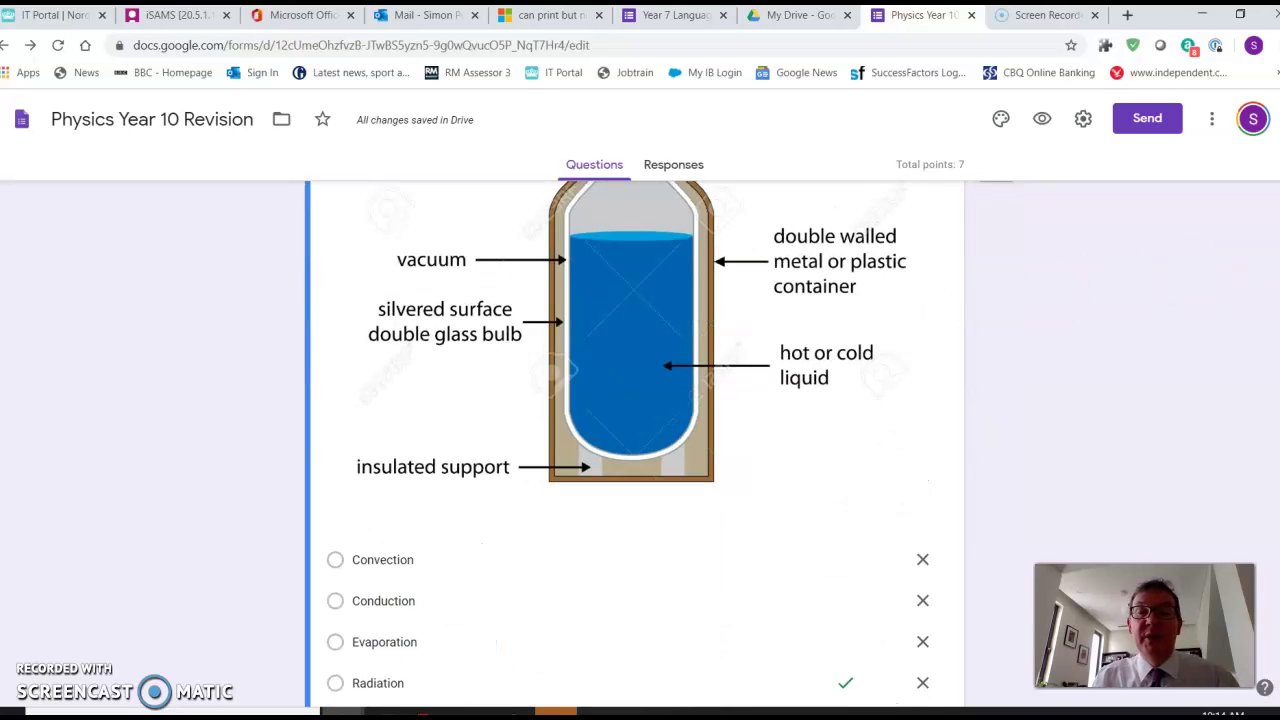
pyautogui.click(705, 432)
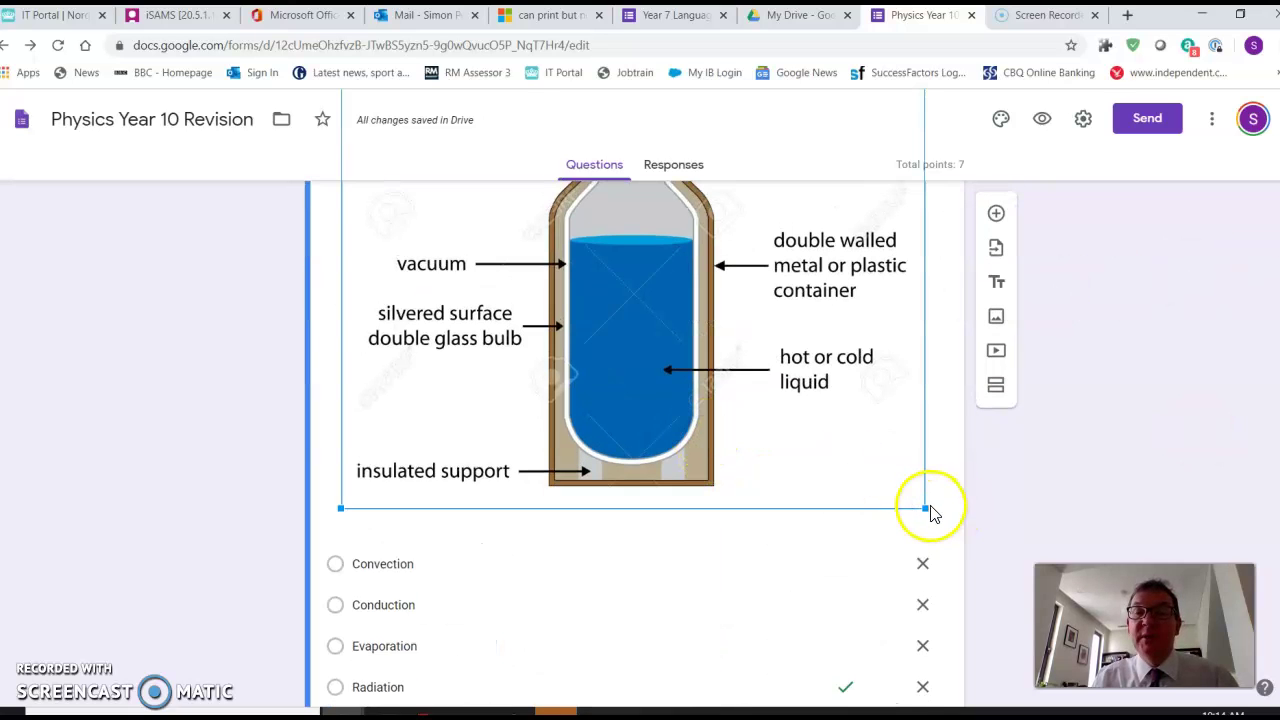
pyautogui.moveTo(921, 507); pyautogui.dragTo(667, 334)
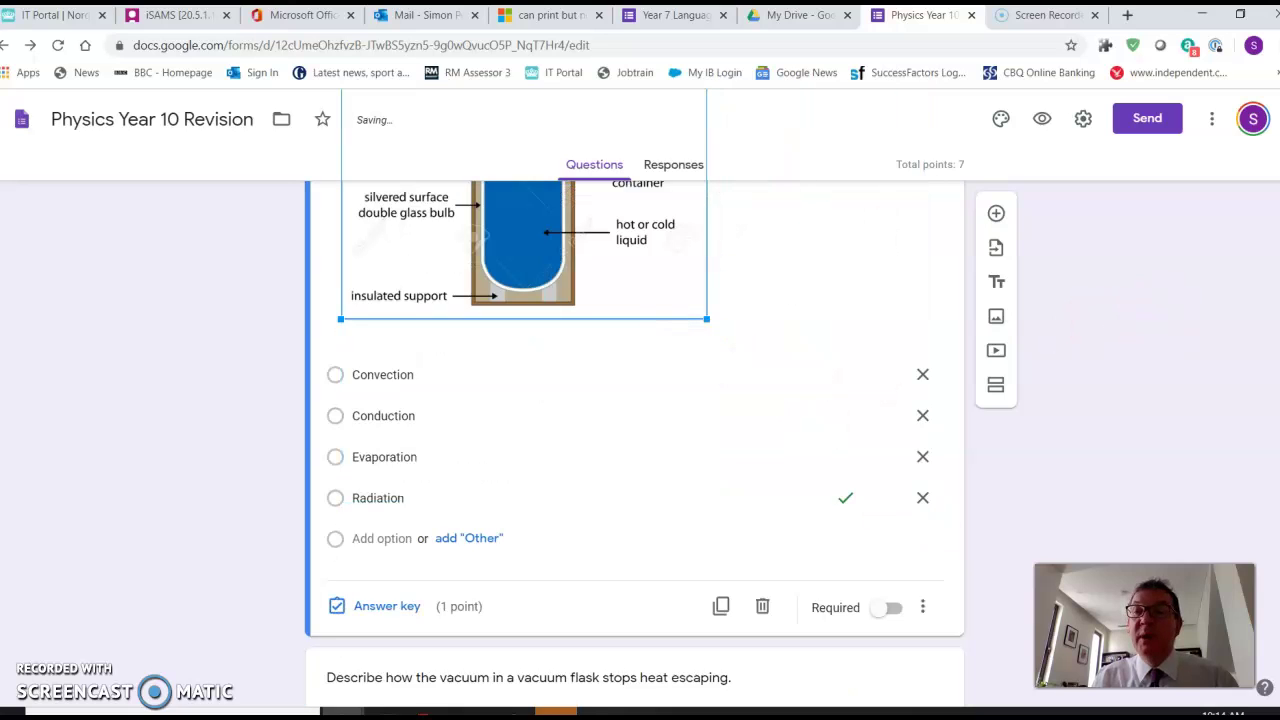
pyautogui.scroll(4, 1264, 196)
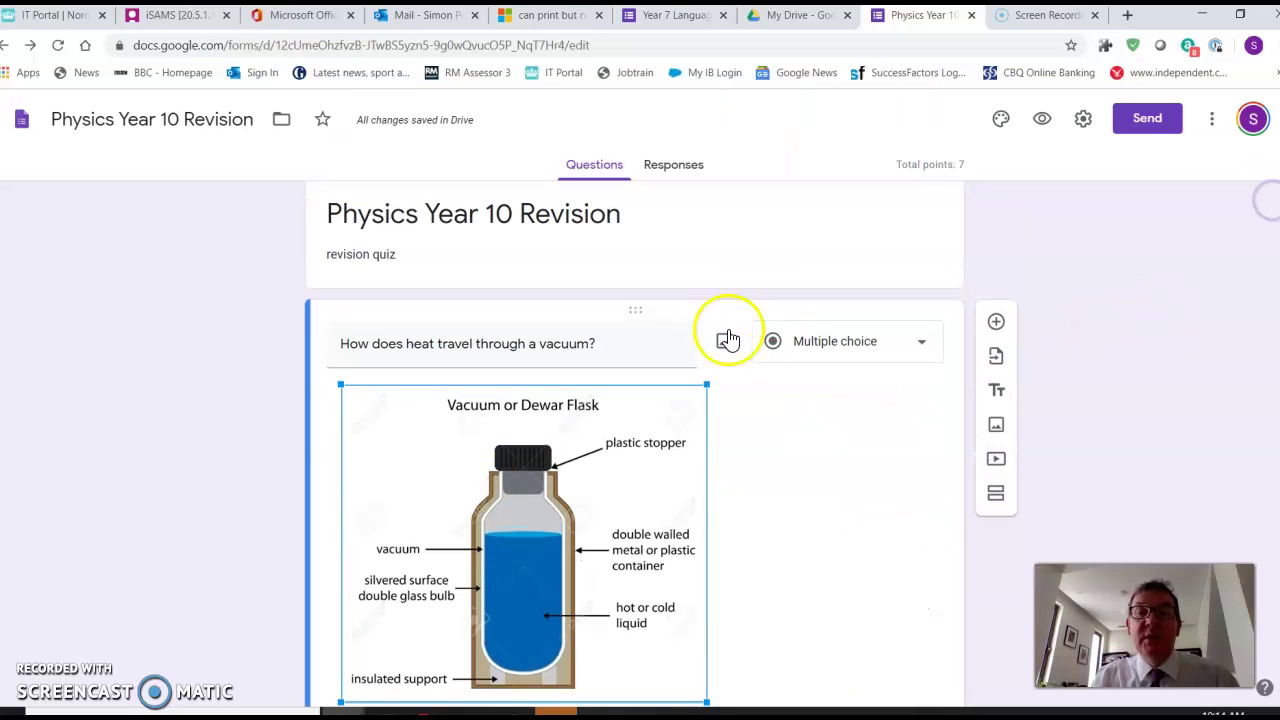